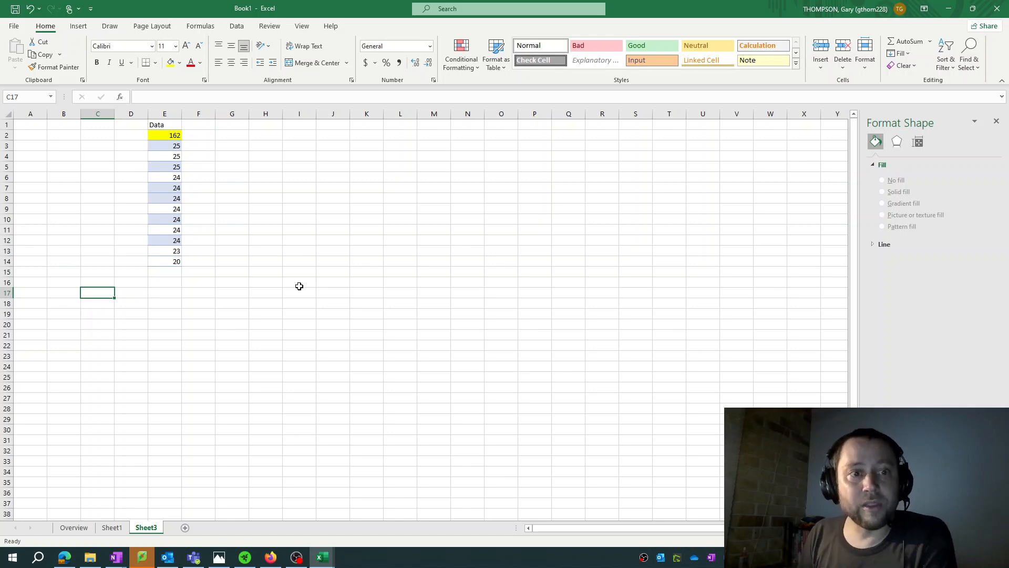
Enter the heading "Measures of Centre" in cell C17
type("Measure")
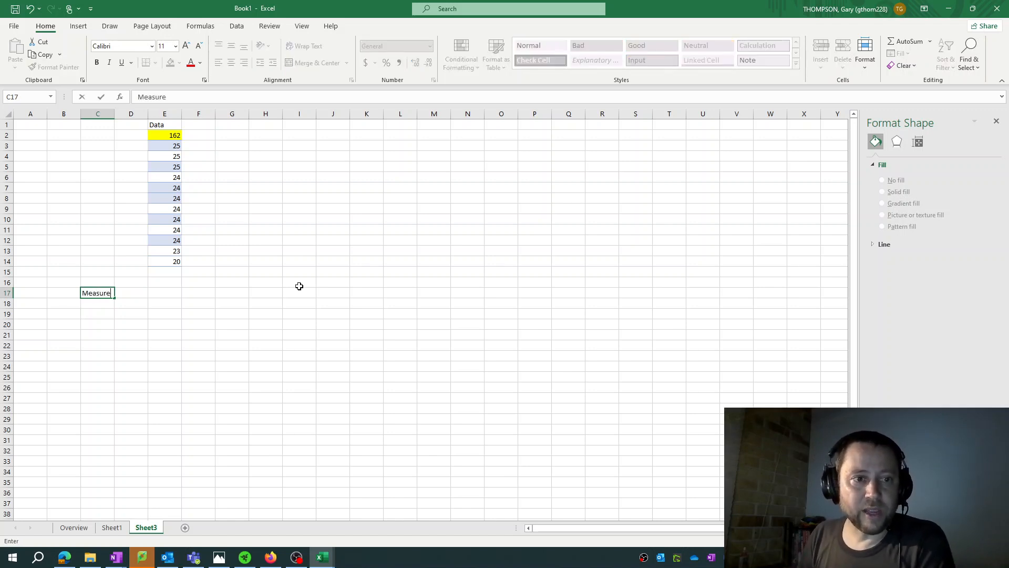
type("s of Centre")
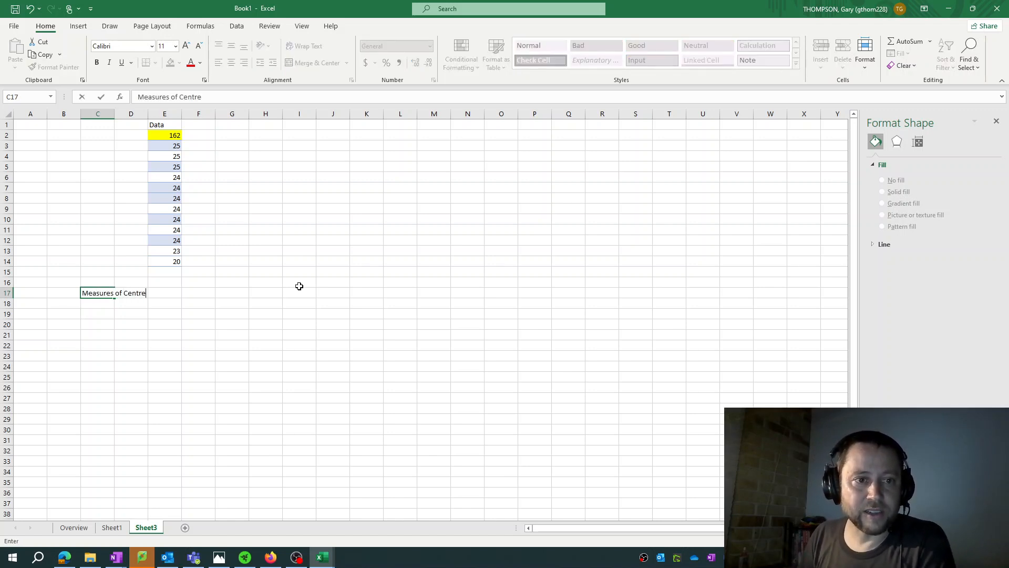
key("Return")
Enter the labels Mean, Median and Mode in cells D19 to D21, and select E19 beside the Mean label
key("Down")
key("Right")
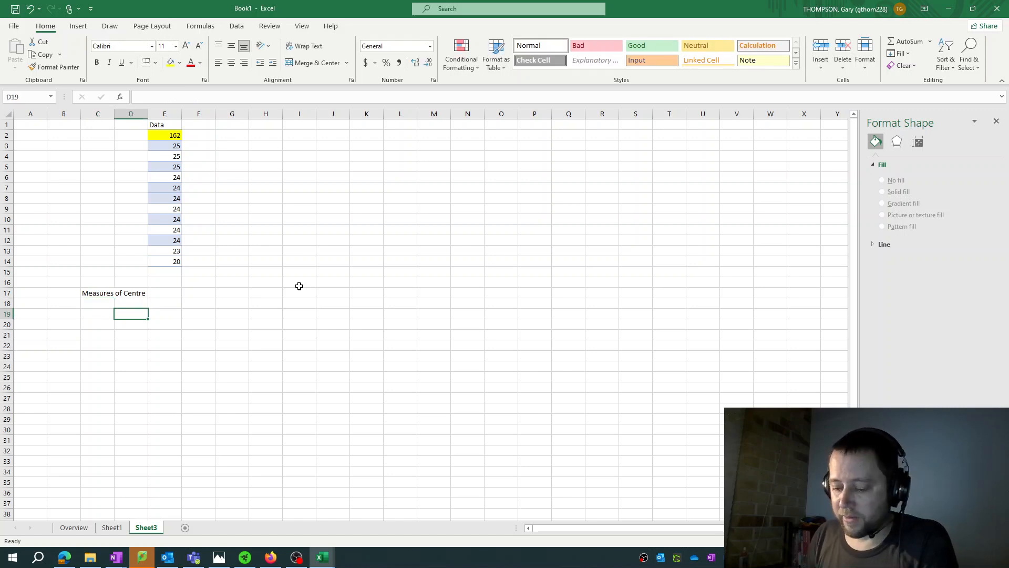
type("Mean")
key("Return")
type("Median")
key("Return")
type("M")
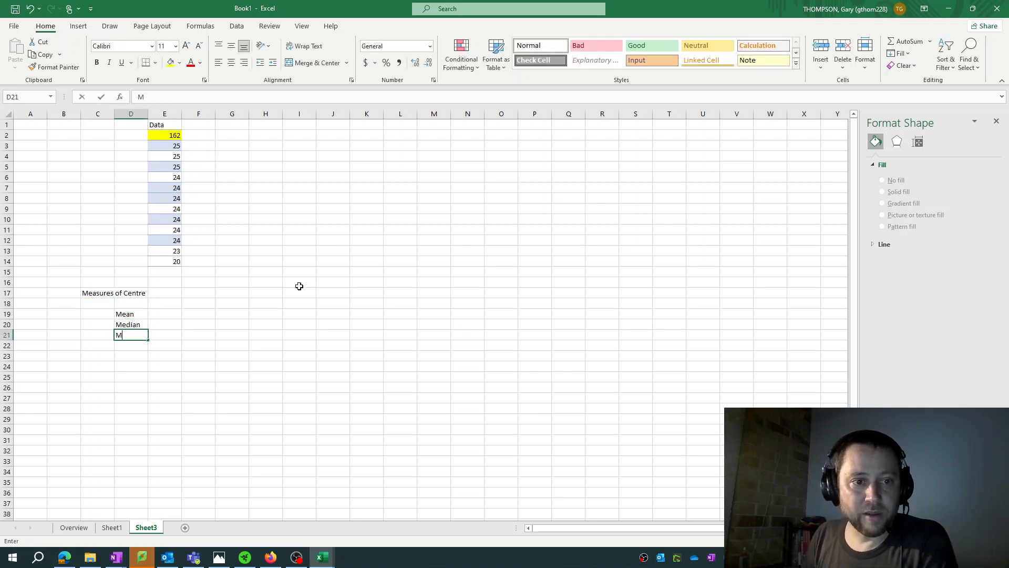
type("ode")
key("Return")
key("Right")
key("Up")
key("Up")
key("Up")
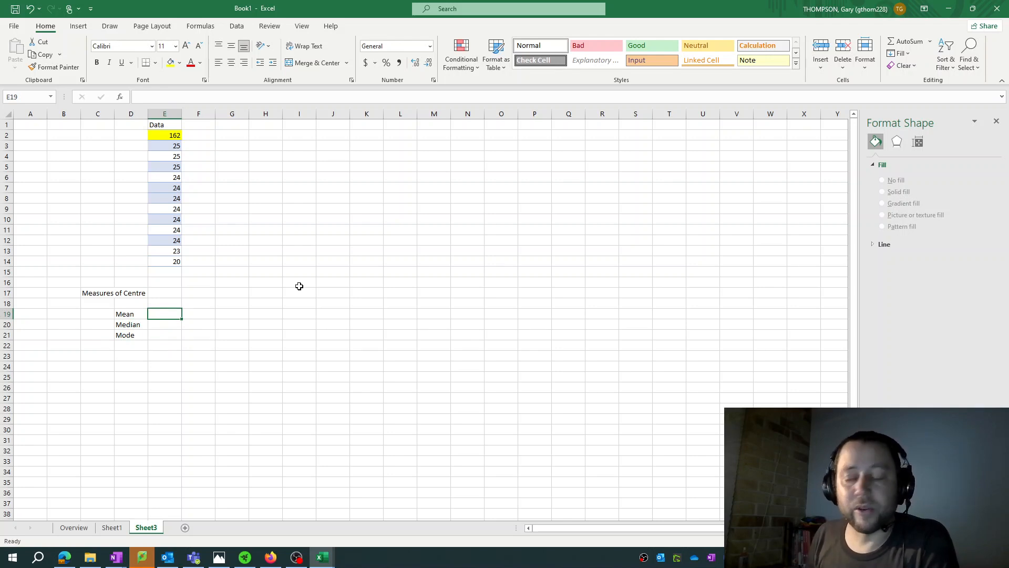
type("=")
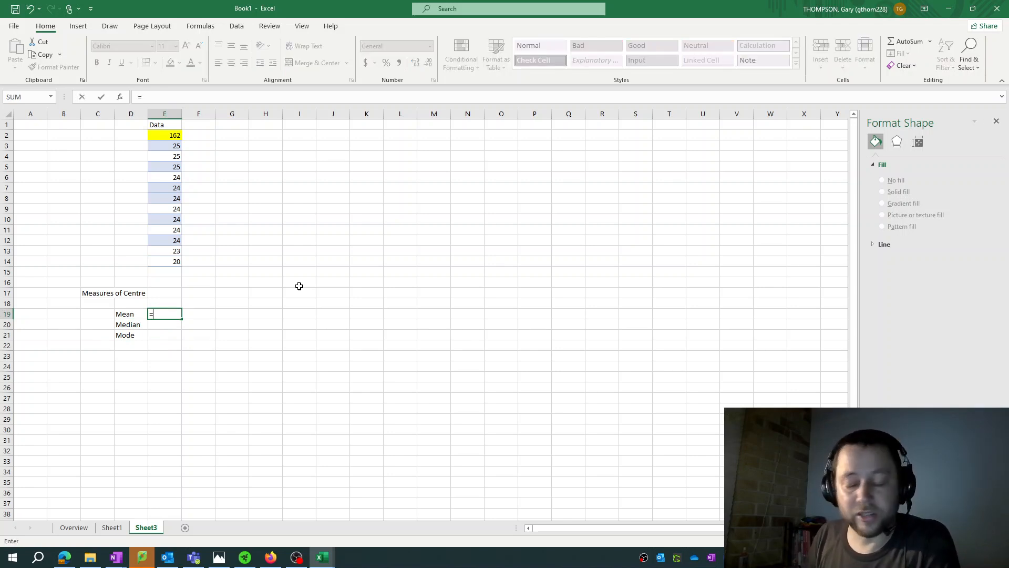
type("med")
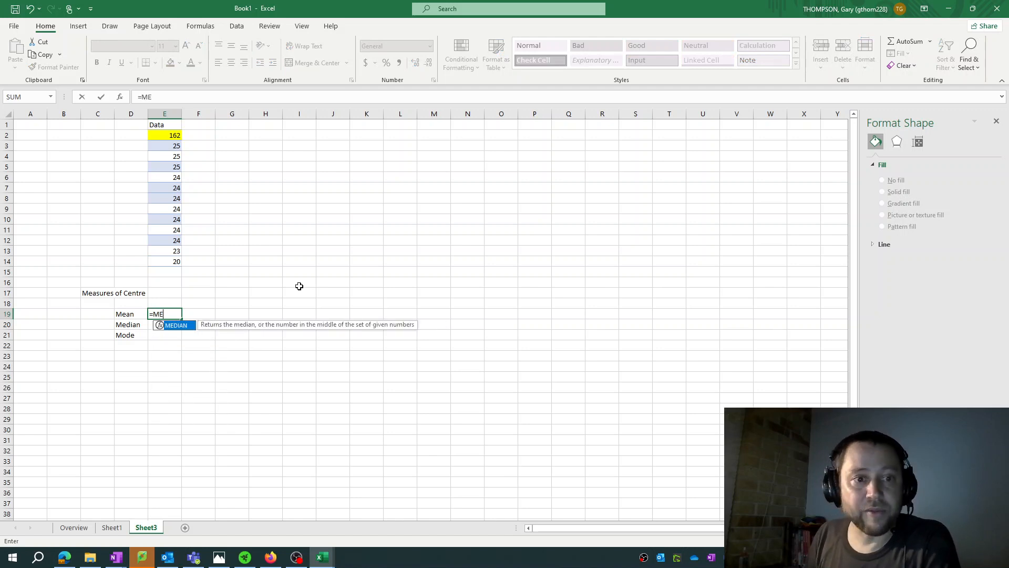
key("BackSpace")
key("BackSpace")
key("BackSpace")
type("AVERAGE")
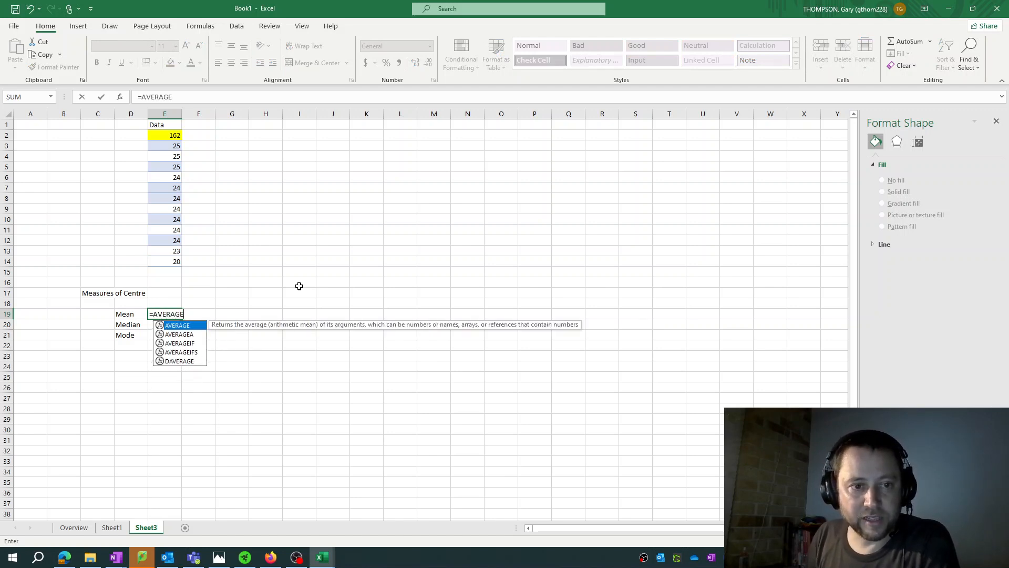
type("(")
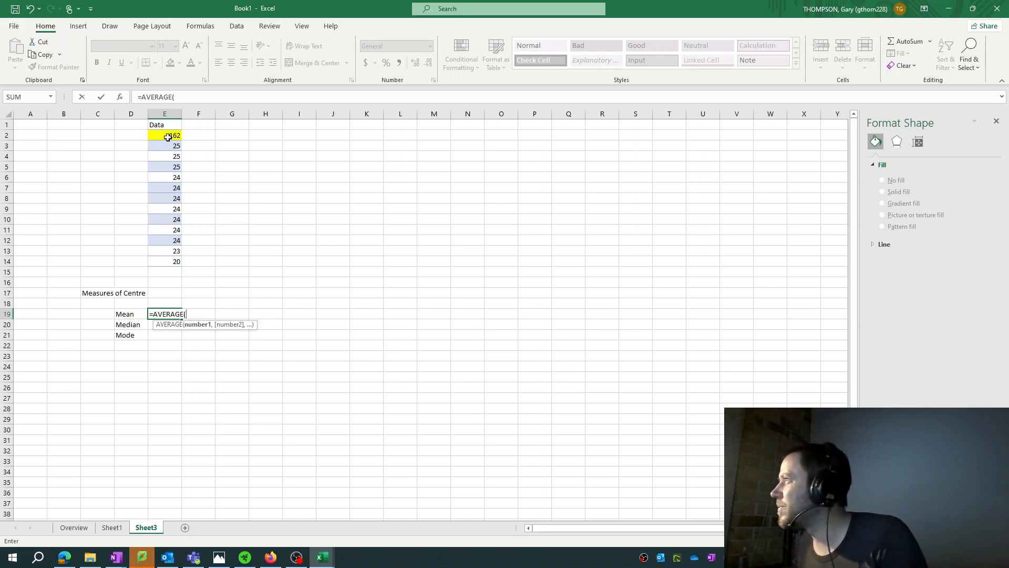
key("Escape")
Calculate the mean of the data in E2:E14 in cell E19 with the AVERAGE function
scroll(124, 256, "up", 2)
scroll(123, 257, "up", 2)
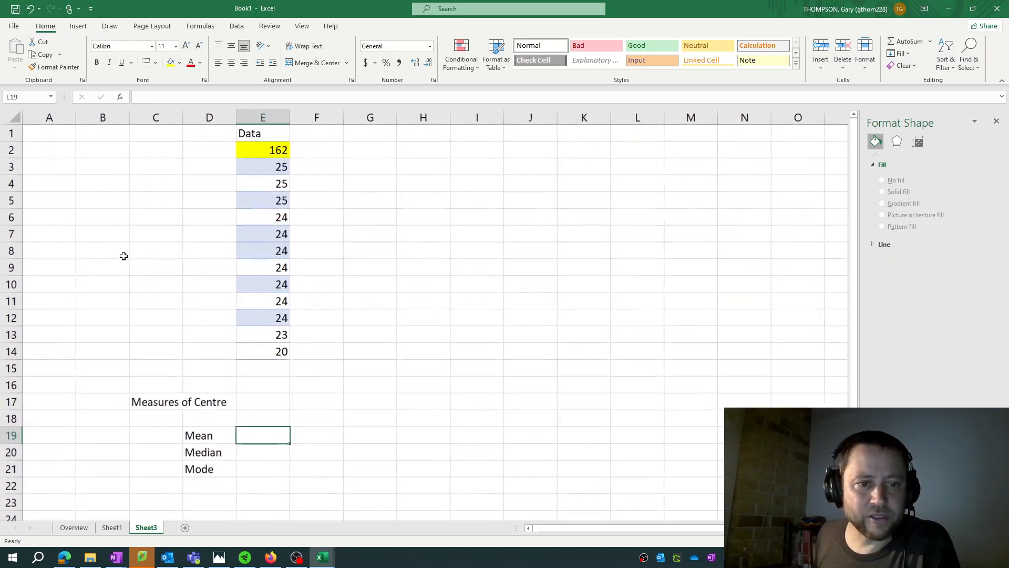
type("=AVERAGE(")
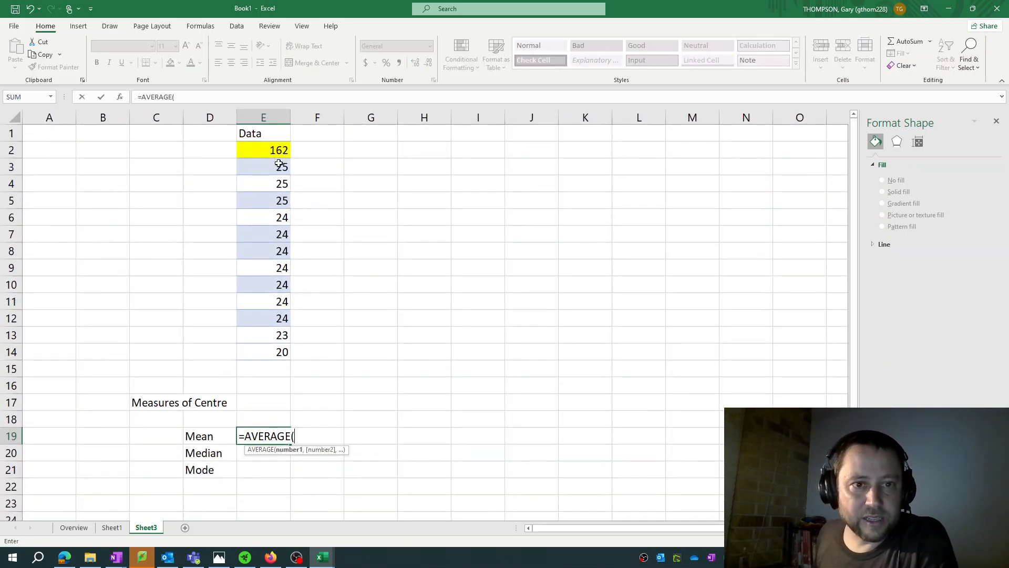
left_click_drag(276, 150, 286, 354)
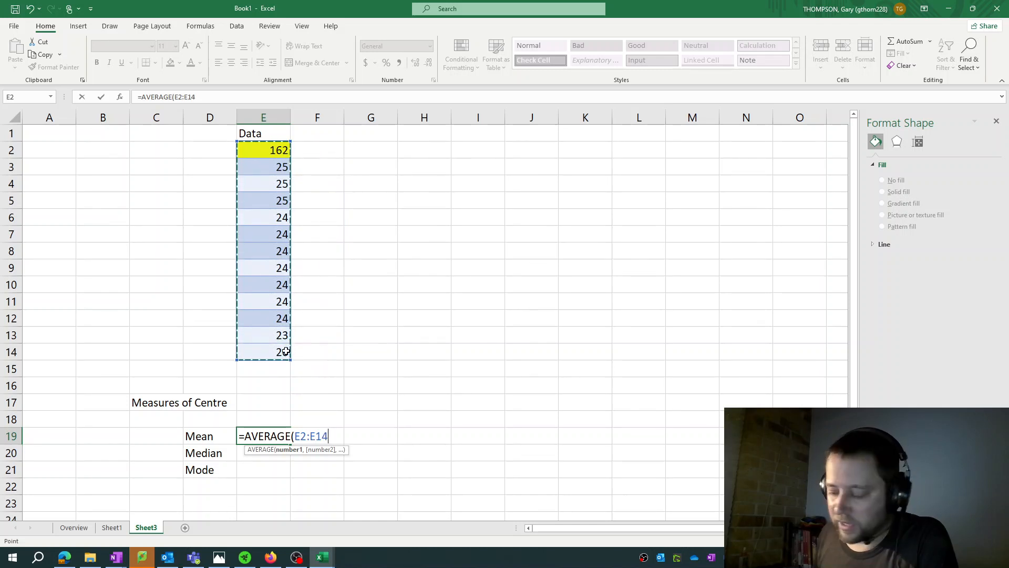
type(")")
key("Return")
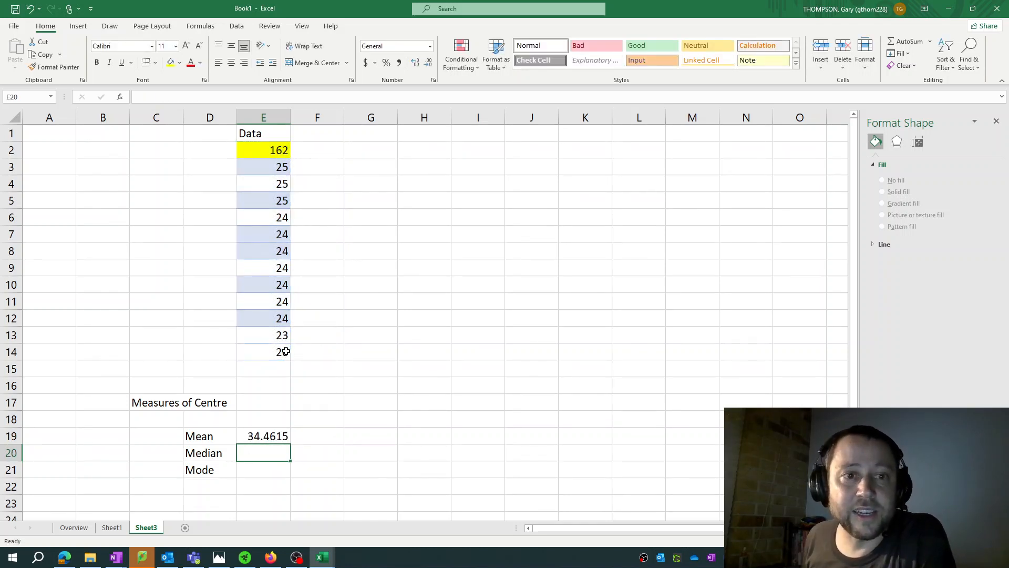
Calculate the median of the data in E2:E14 in cell E20 with the MEDIAN function
left_click(262, 156)
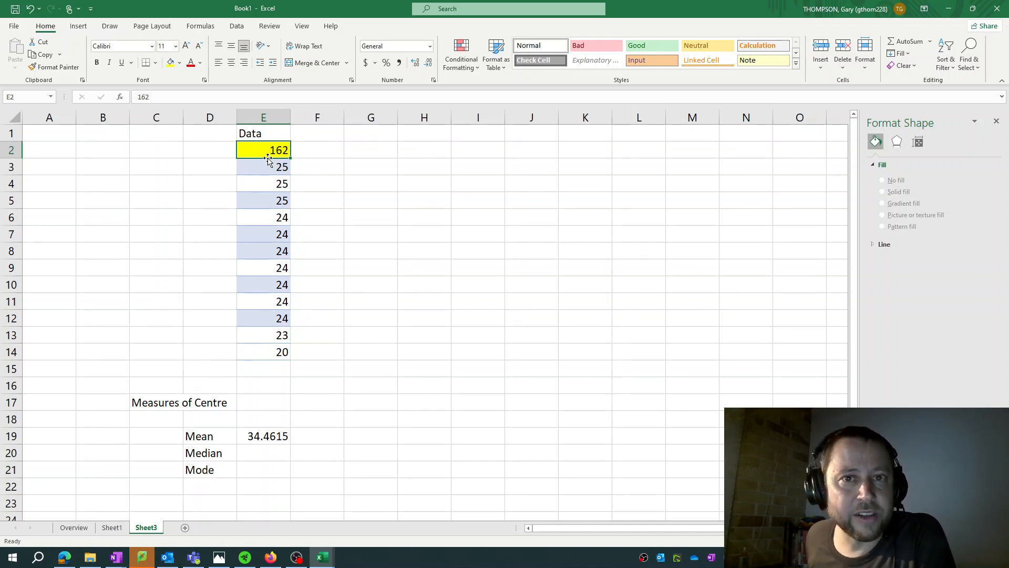
left_click(277, 434)
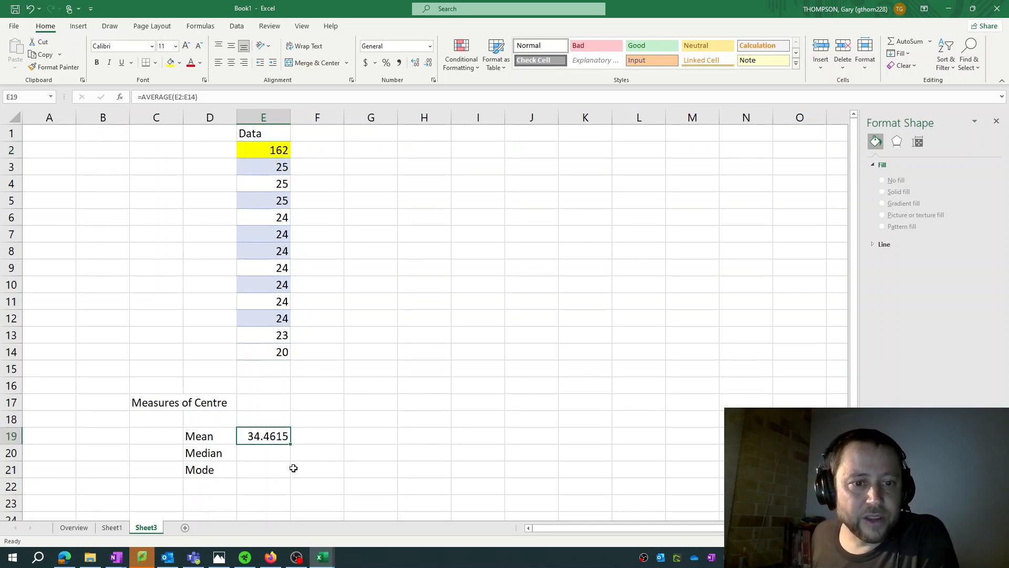
left_click(263, 455)
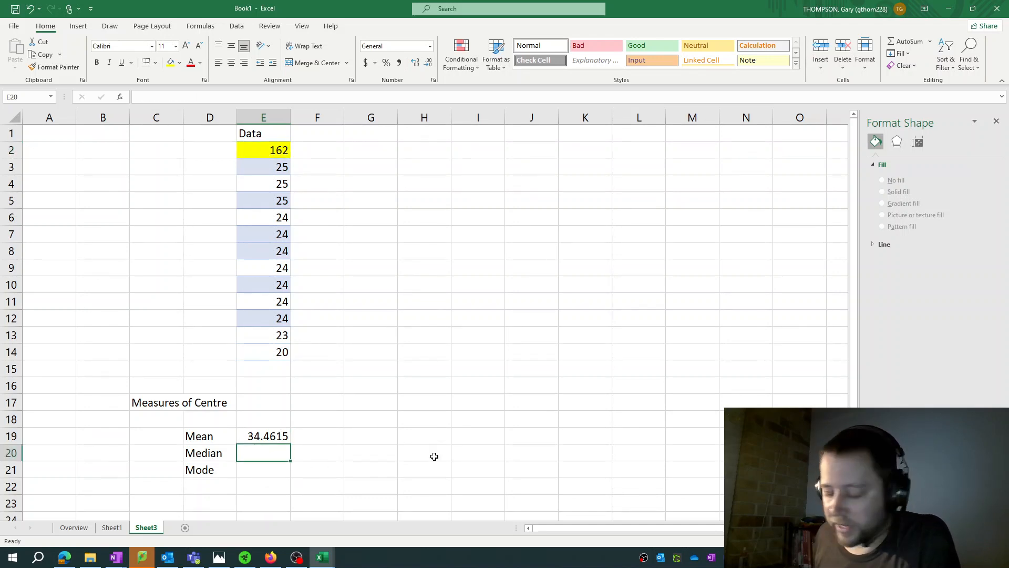
type("=ME")
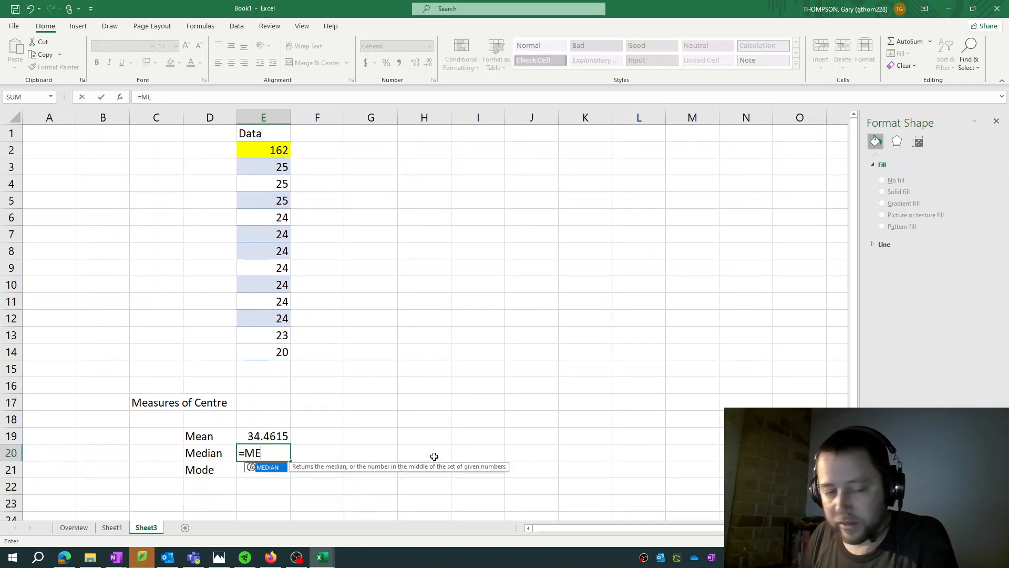
type("DIAN(")
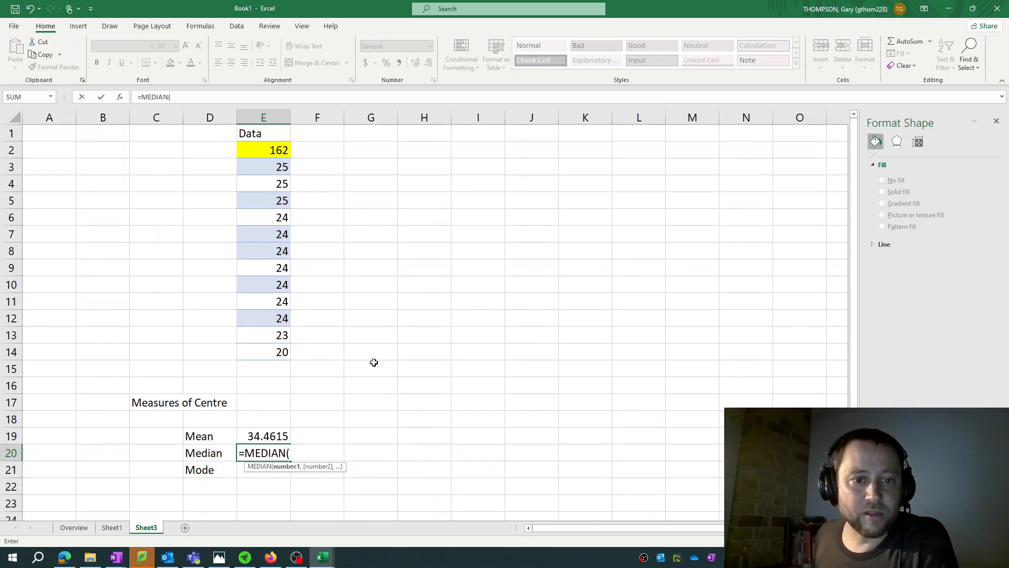
left_click_drag(269, 152, 282, 349)
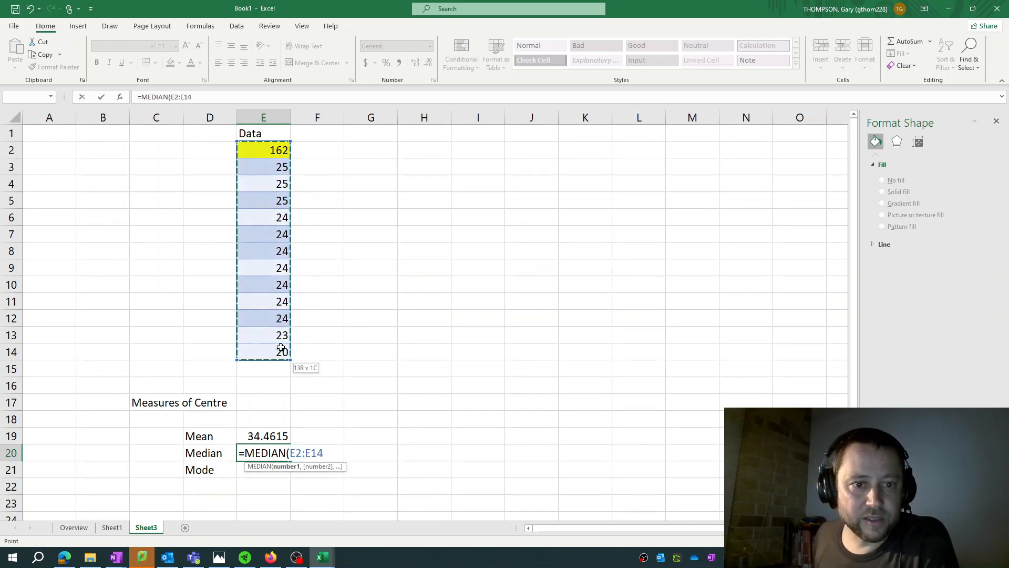
type(")")
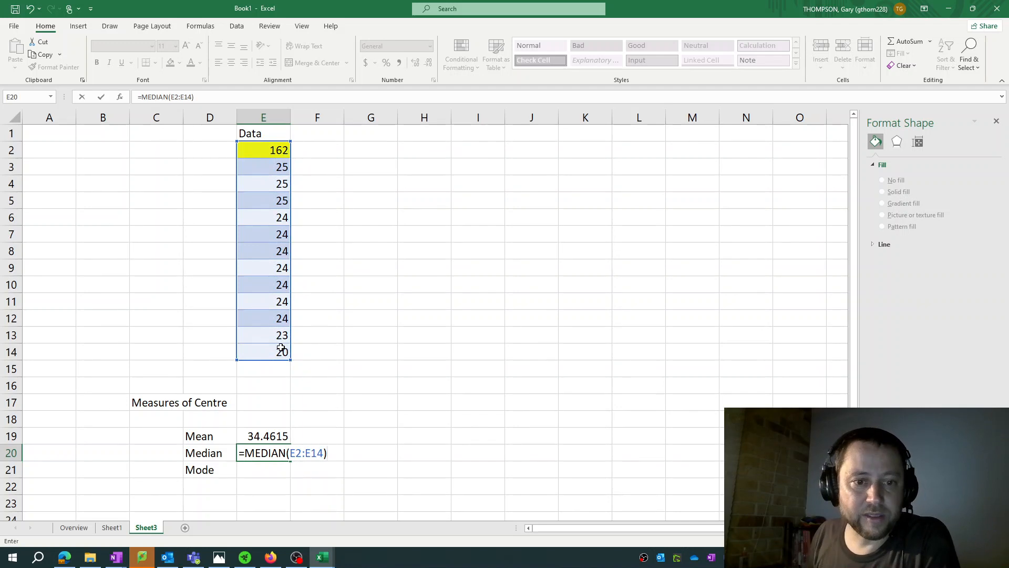
key("Return")
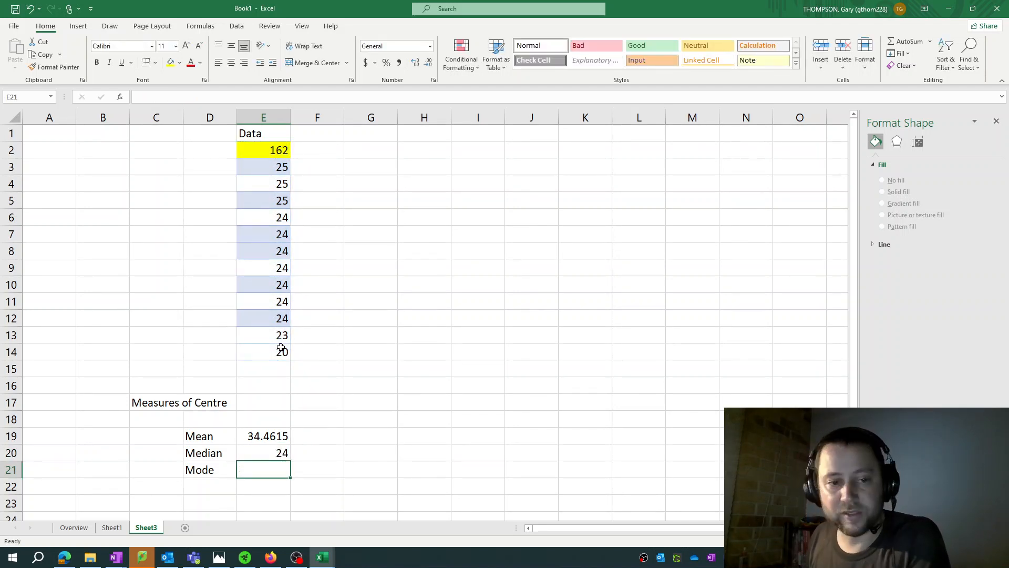
type("=MODE")
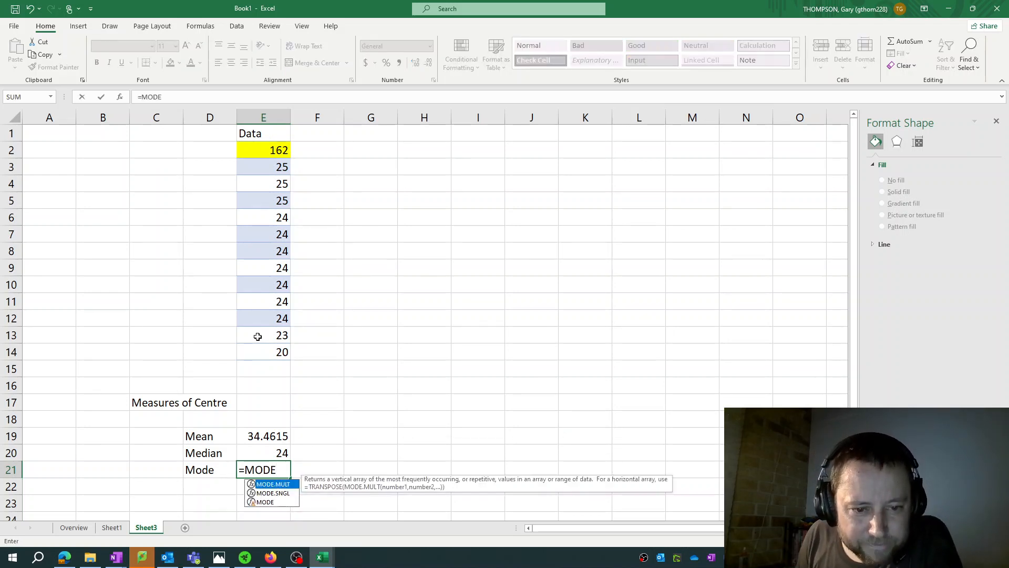
key("Down")
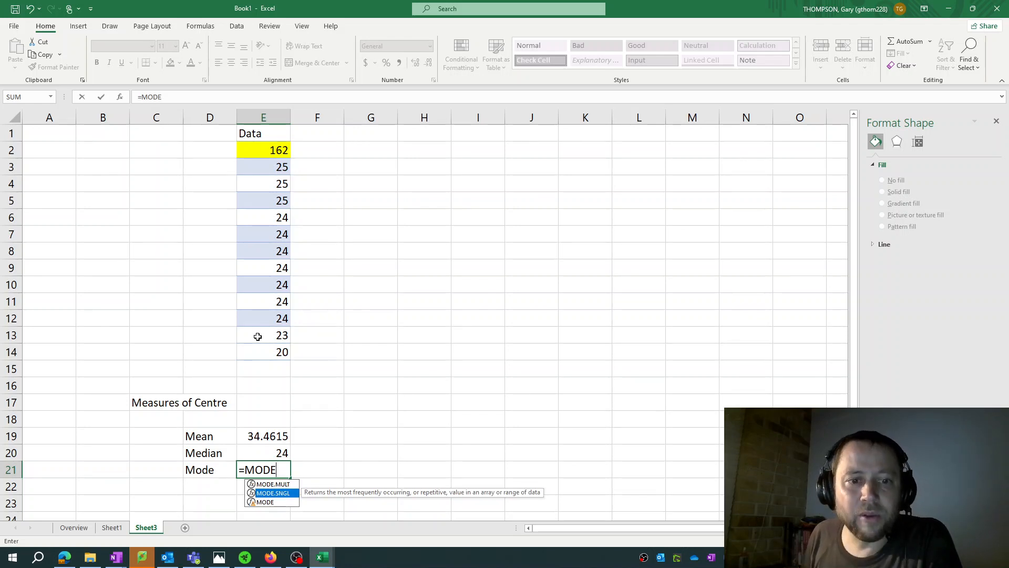
type(".")
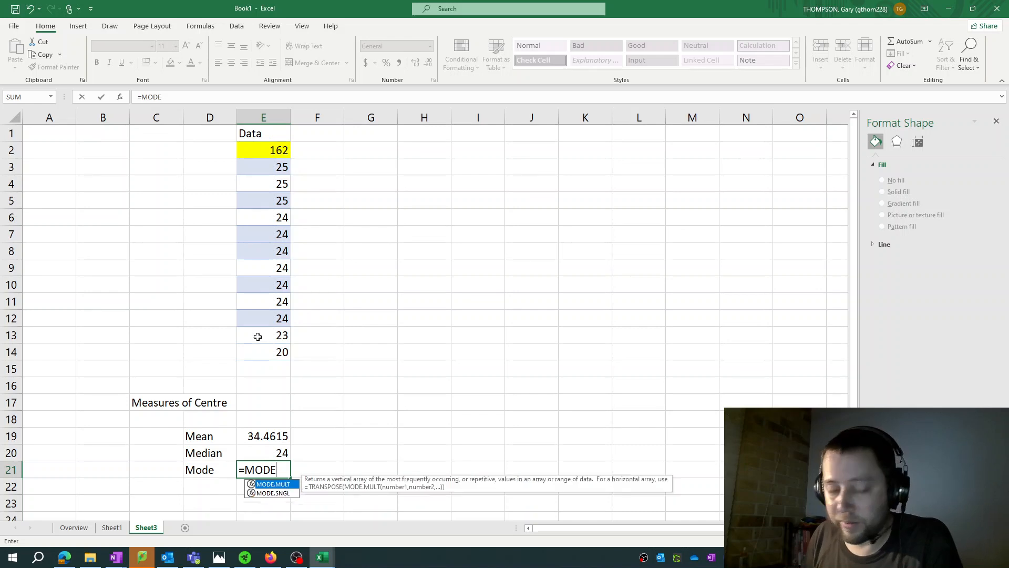
key("BackSpace")
key("BackSpace")
key("BackSpace")
key("BackSpace")
key("BackSpace")
key("BackSpace")
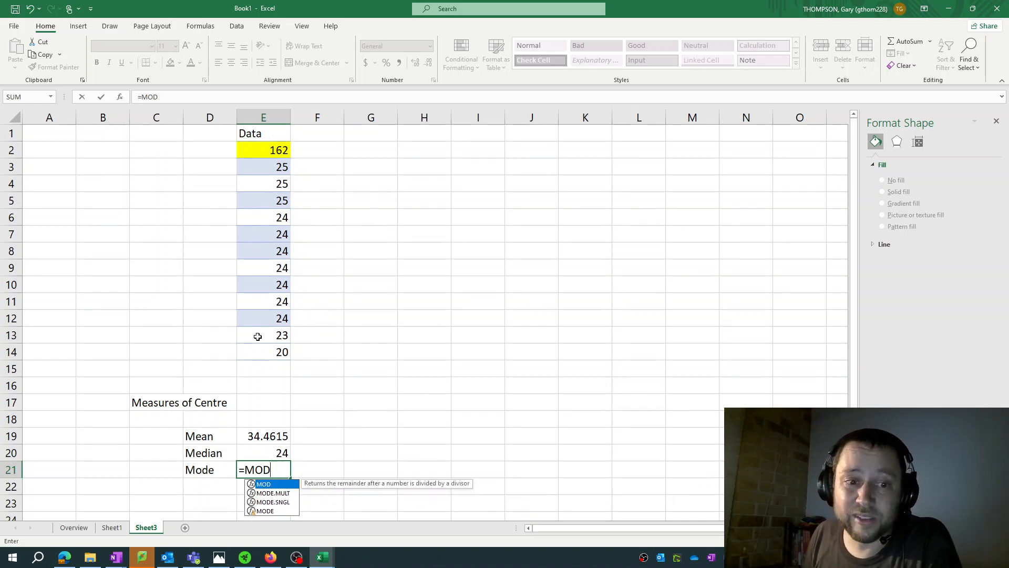
key("Escape")
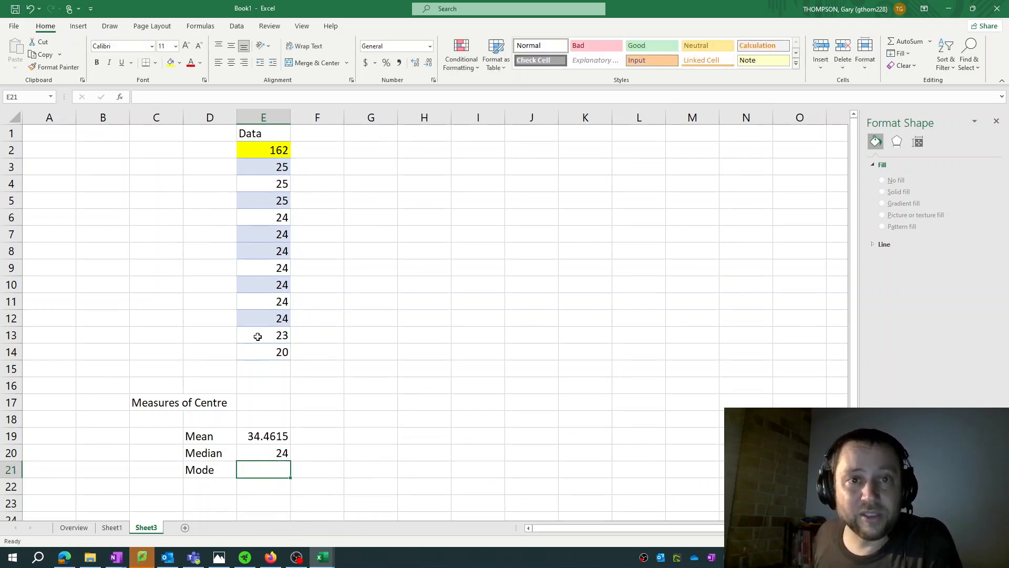
Check the most frequent value in the first histogram and data on Sheet1, and enter 24 as the mode in cell E21 of Sheet3
left_click(119, 529)
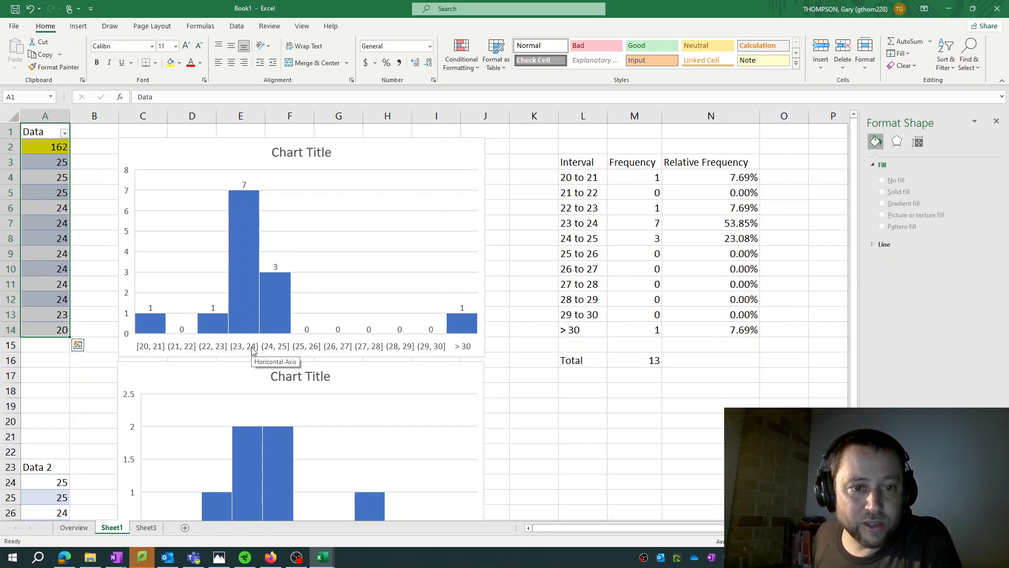
left_click(243, 293)
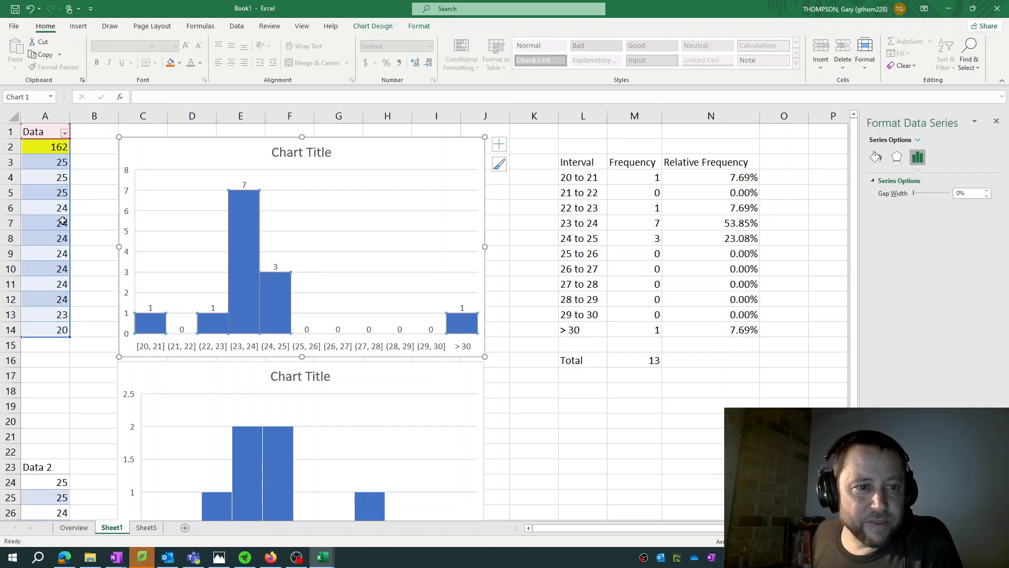
left_click(62, 212)
left_click_drag(63, 216, 60, 301)
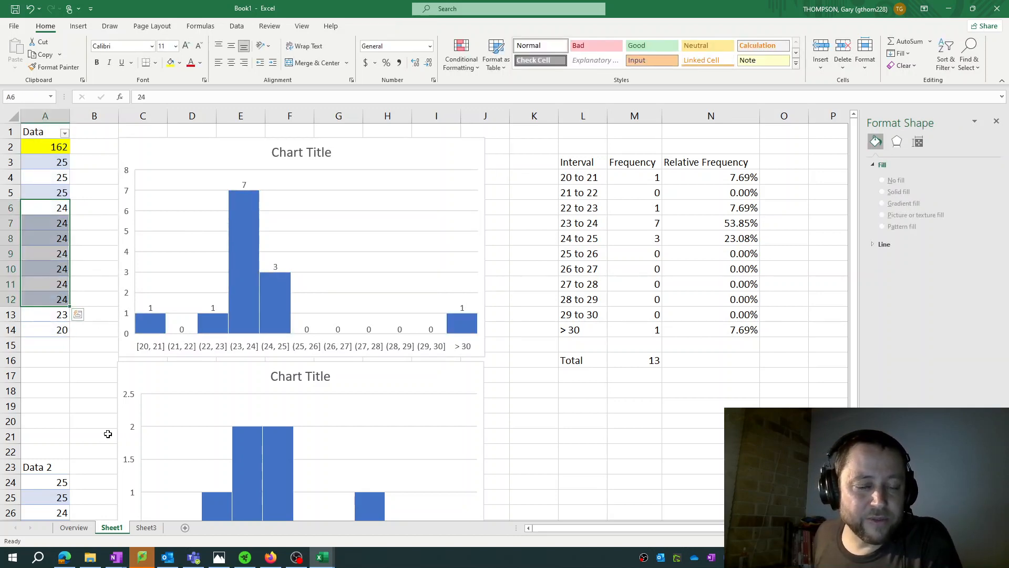
left_click(146, 527)
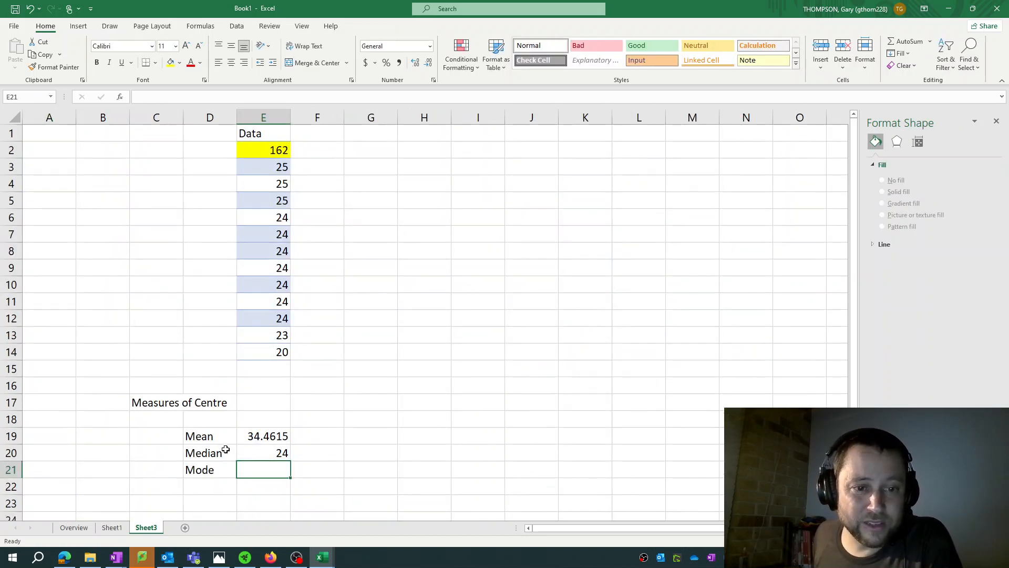
type("24")
key("Return")
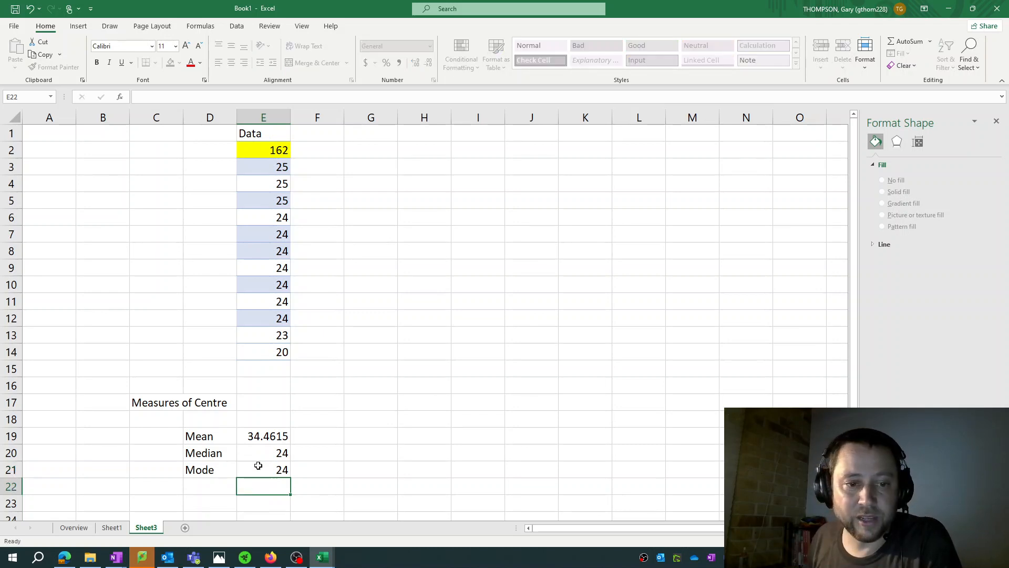
Enter the heading "5 Number Summary" in cell C23, below the measures of centre
key("Left")
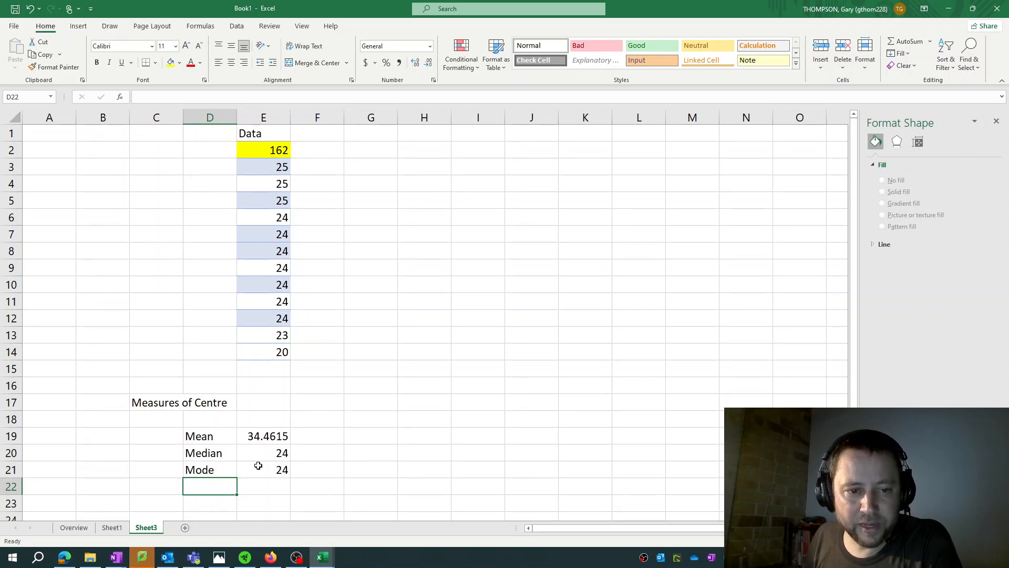
key("Left")
key("Down")
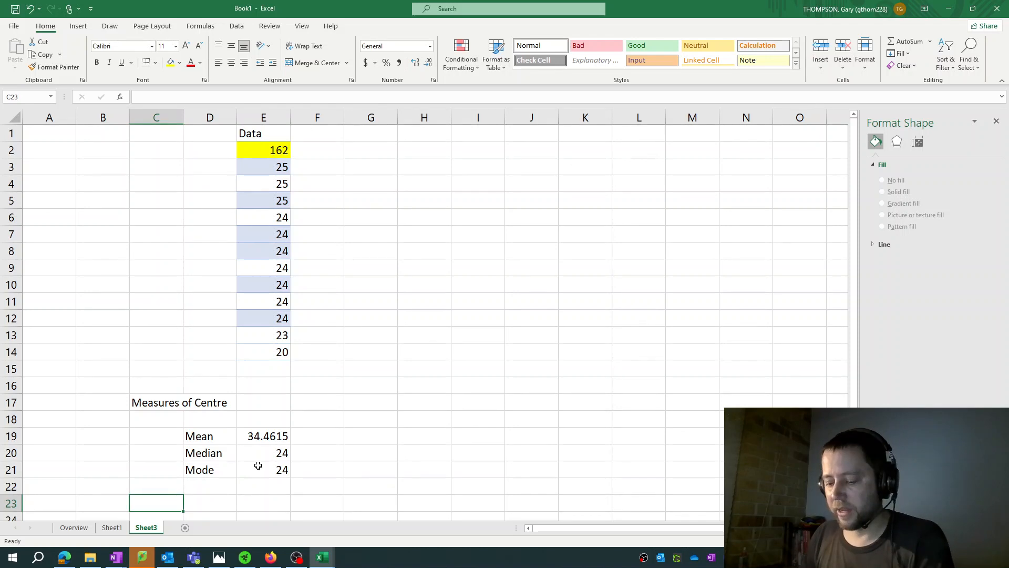
type("Me")
key("BackSpace")
key("BackSpace")
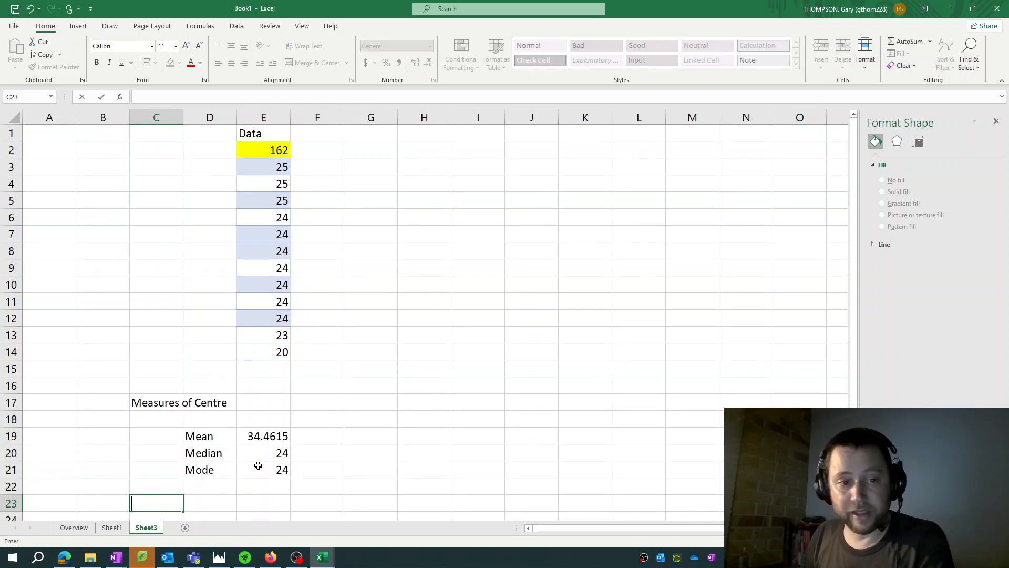
type("5 Number Summary")
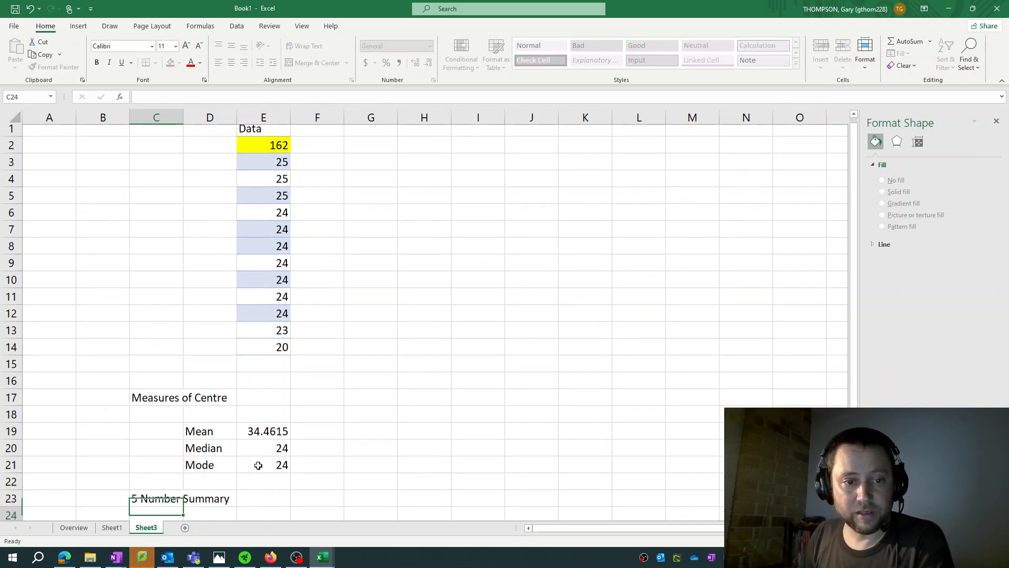
key("Return")
Enter the labels Minimum, Q1, Median, Q3 and Maximum in cells D25 to D29
key("Right")
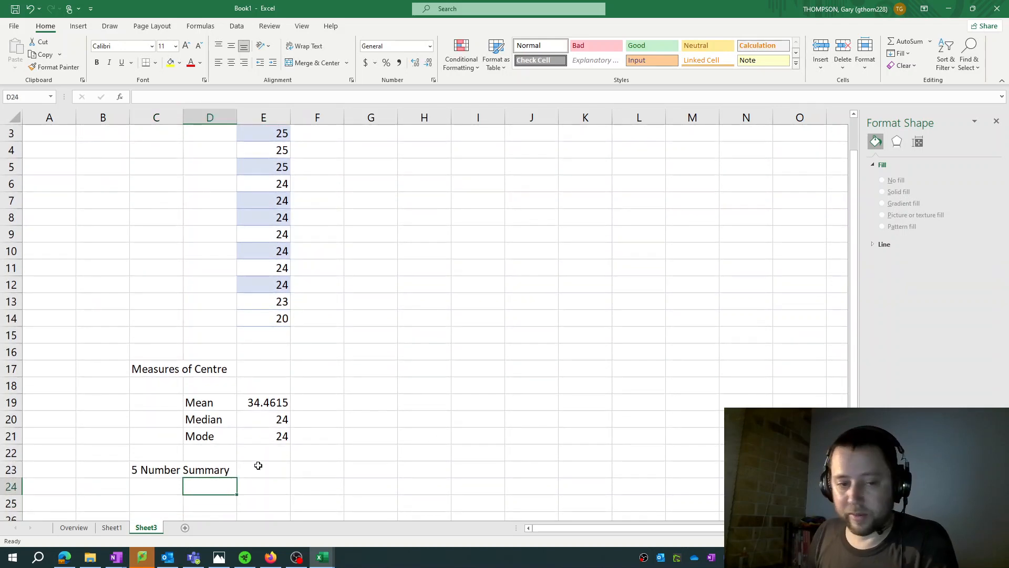
key("Down")
type("Minimu")
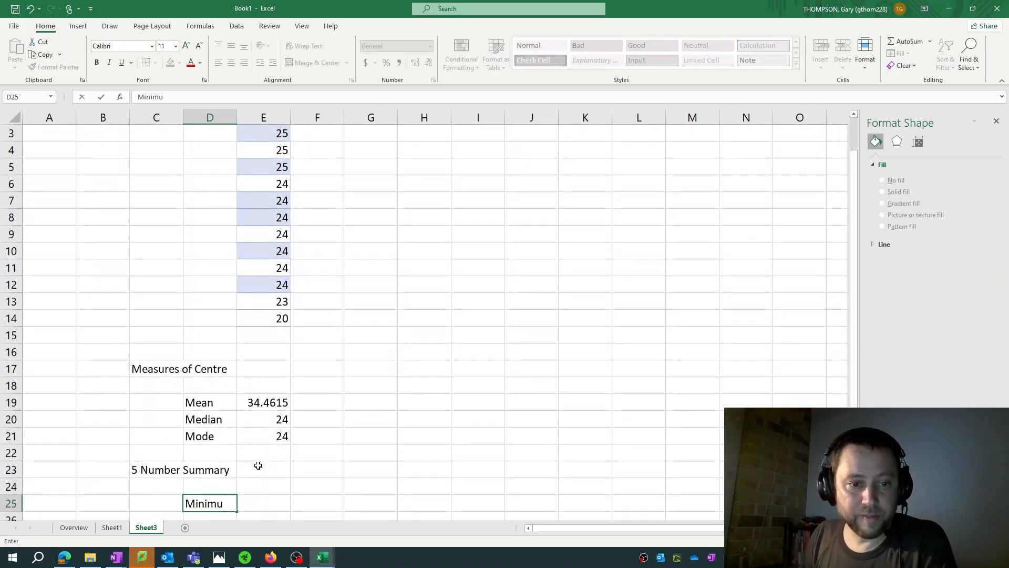
type("m")
key("Return")
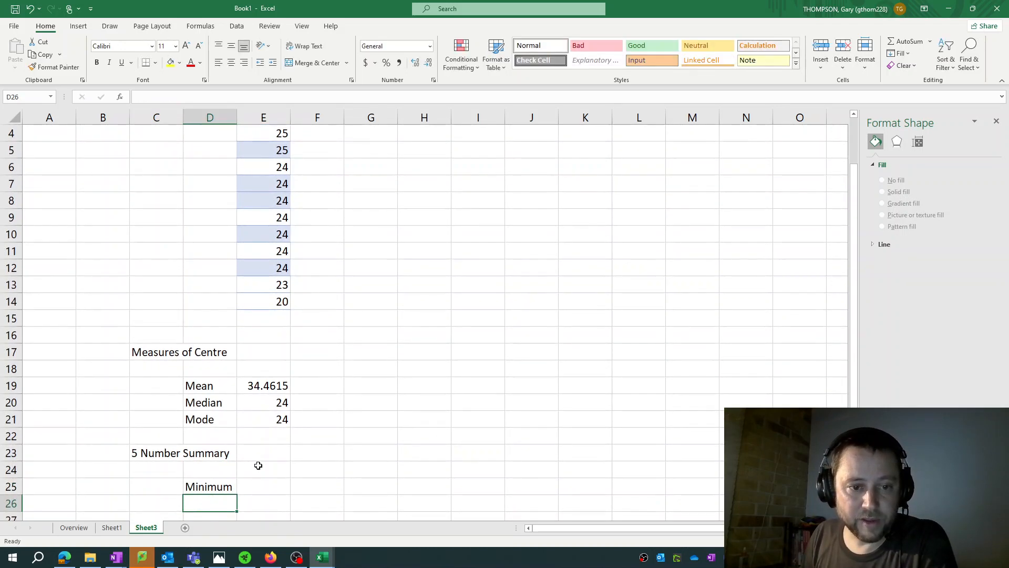
type("Q1")
key("Return")
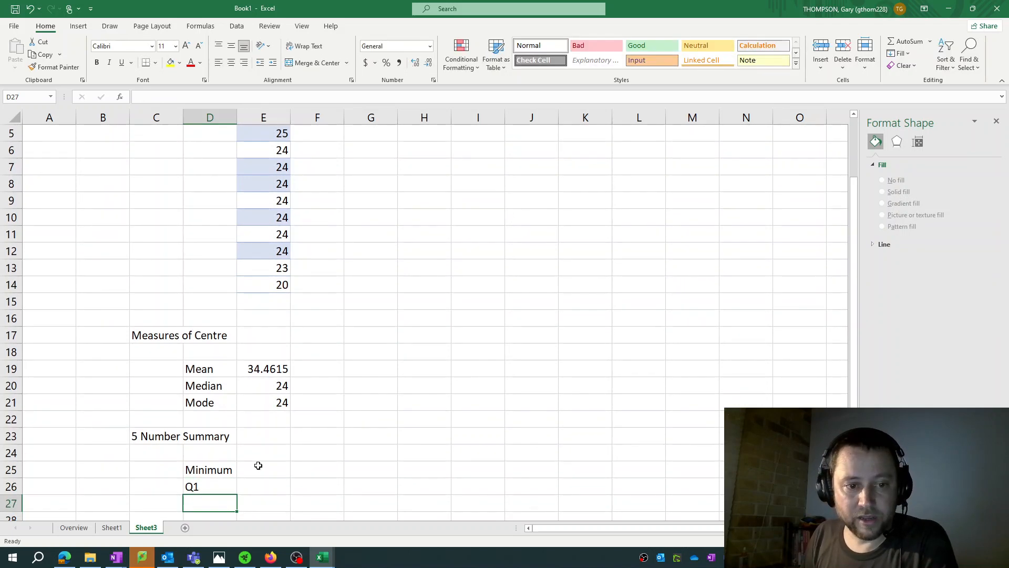
type("Median")
key("Return")
type("Q2")
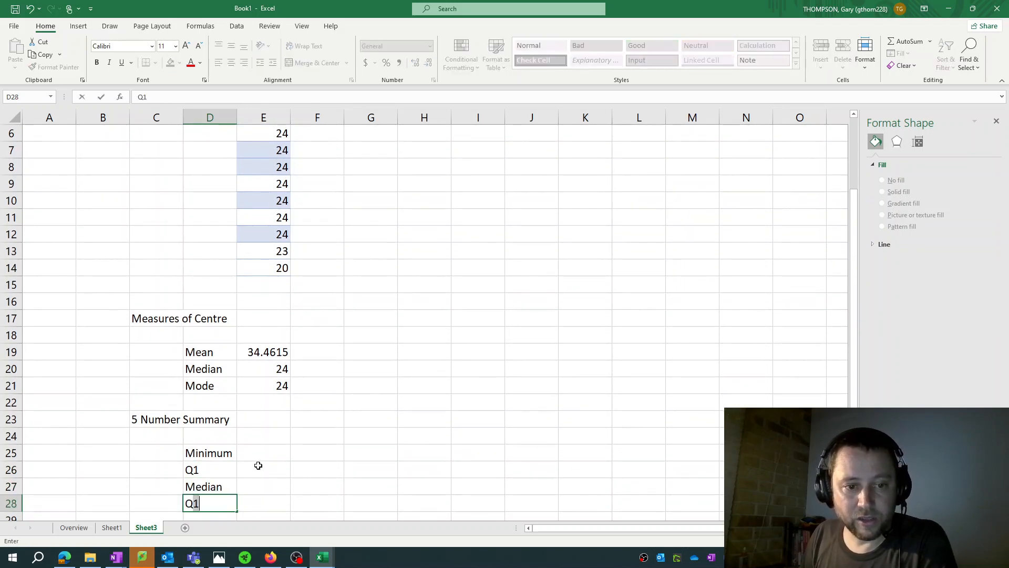
key("Return")
type("Maximum")
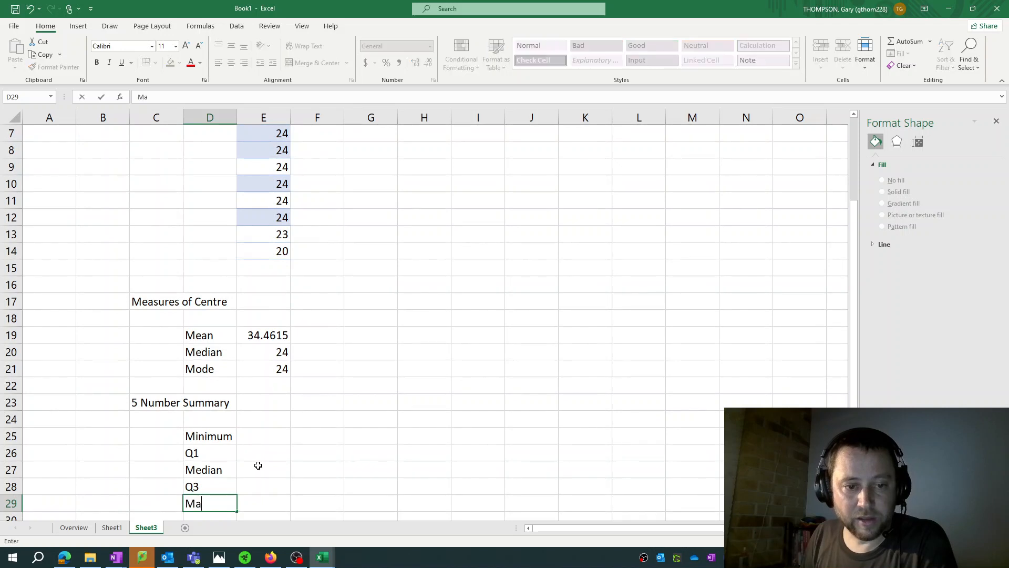
key("Return")
Extend the Minimum label in cell D25 to read "Minimum (Q0)"
key("Up")
key("Up")
key("Up")
key("Up")
key("Up")
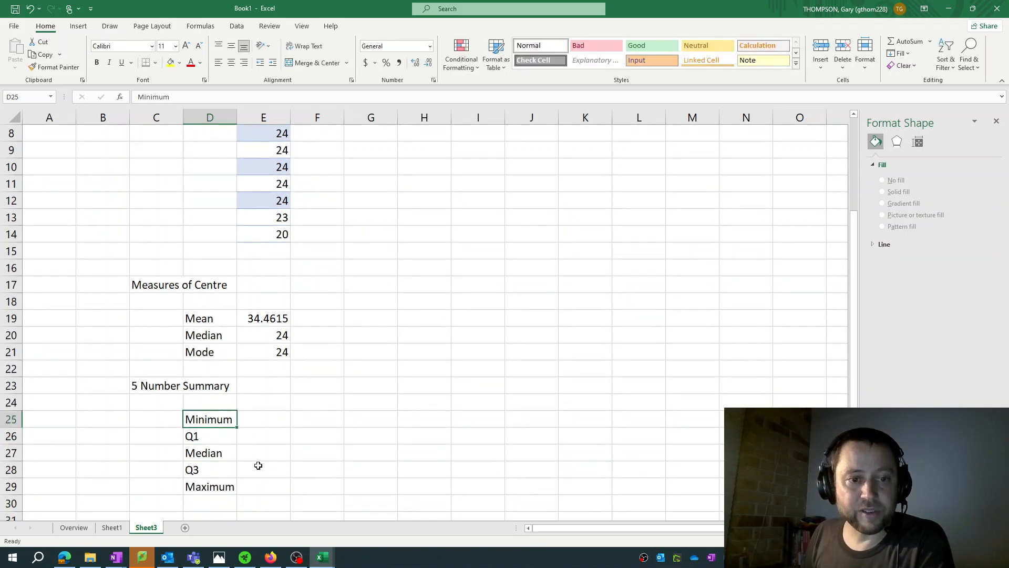
key("F2")
type("(q0")
key("BackSpace")
key("BackSpace")
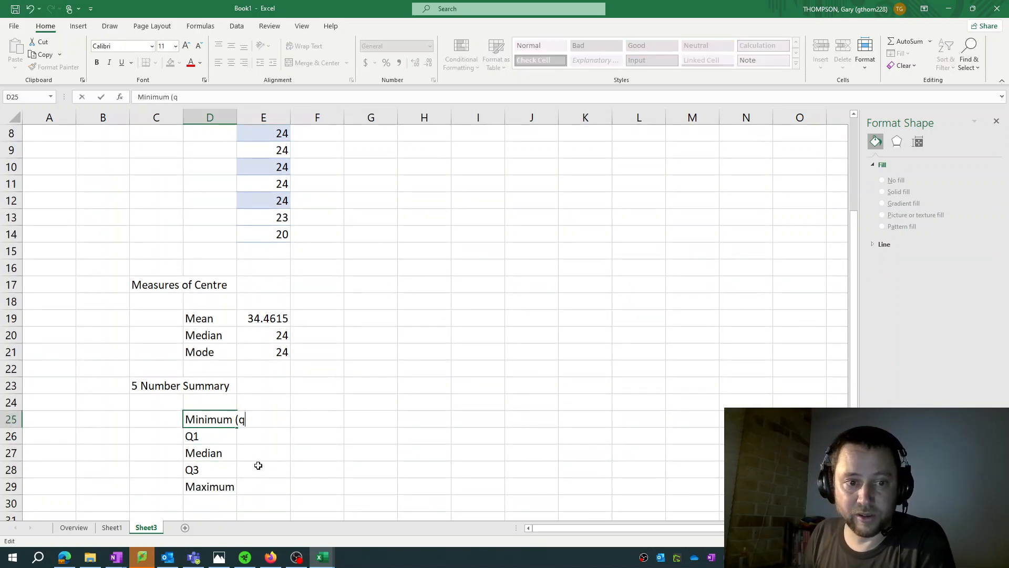
type("Q0)")
key("Return")
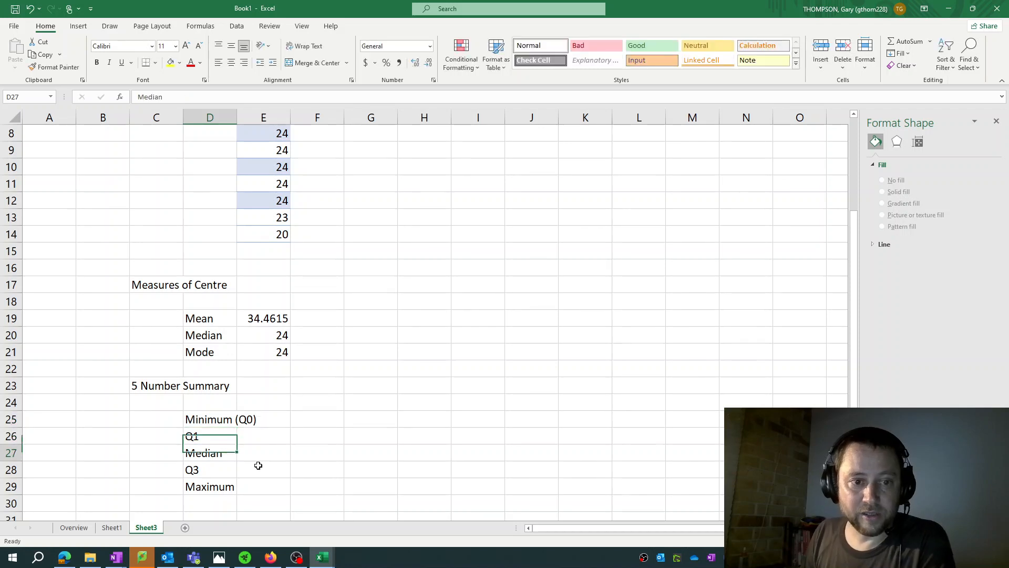
Extend the labels in D27 and D29 to "Median (Q2)" and "Maximum (Q4)", and fit column D's width to its text
key("Down")
key("F2")
type("(Q2)")
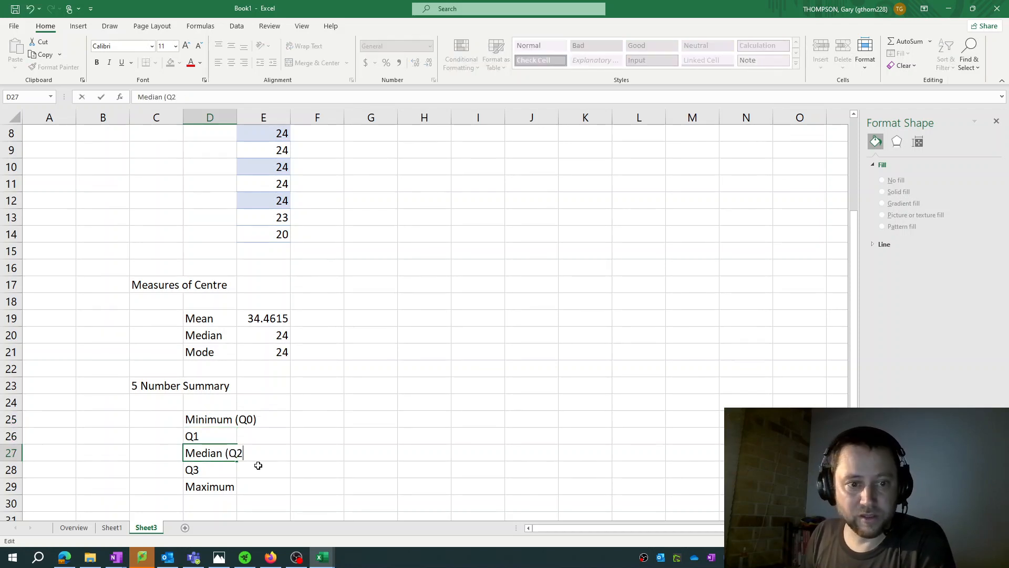
key("Return")
key("Down")
key("F2")
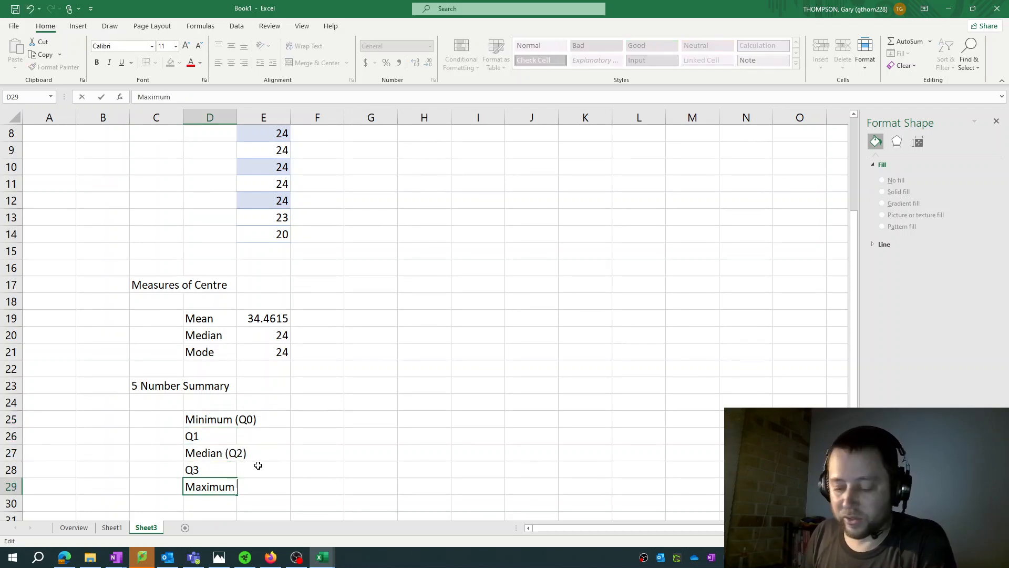
type("(Q4)")
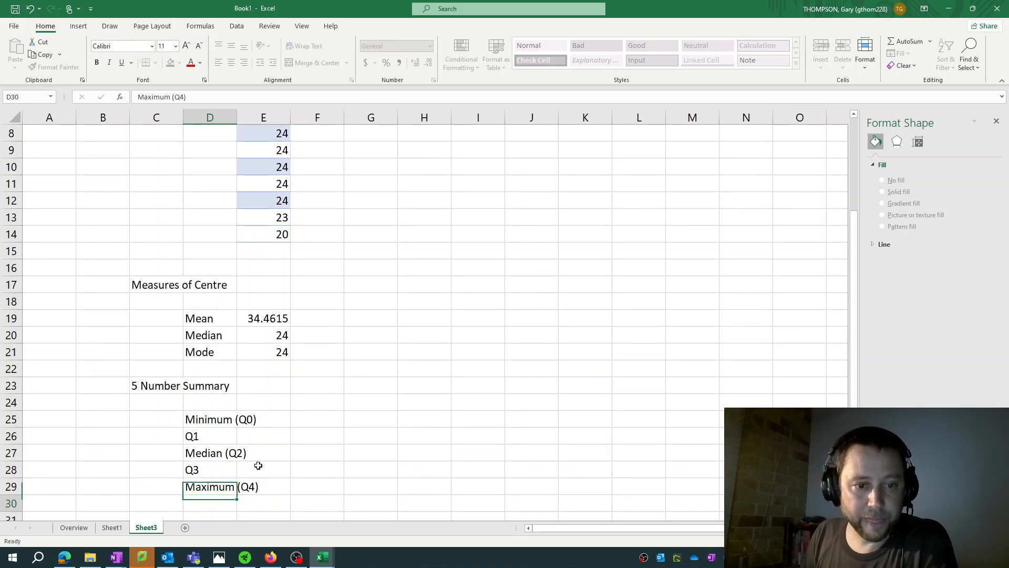
key("Return")
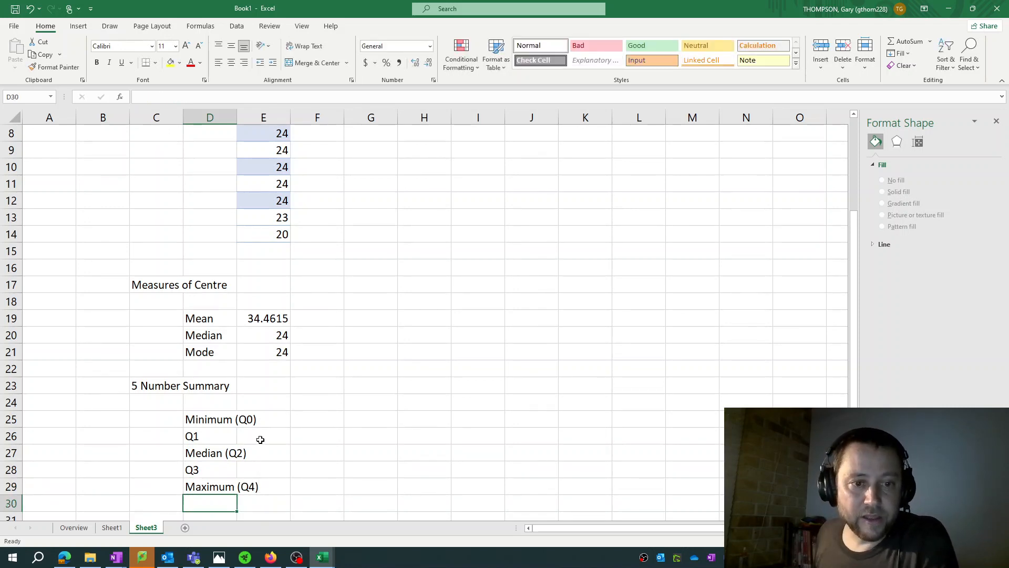
double_click(242, 122)
Calculate the minimum of the data in E2:E14 in cell E25 with the MIN function
left_click(215, 419)
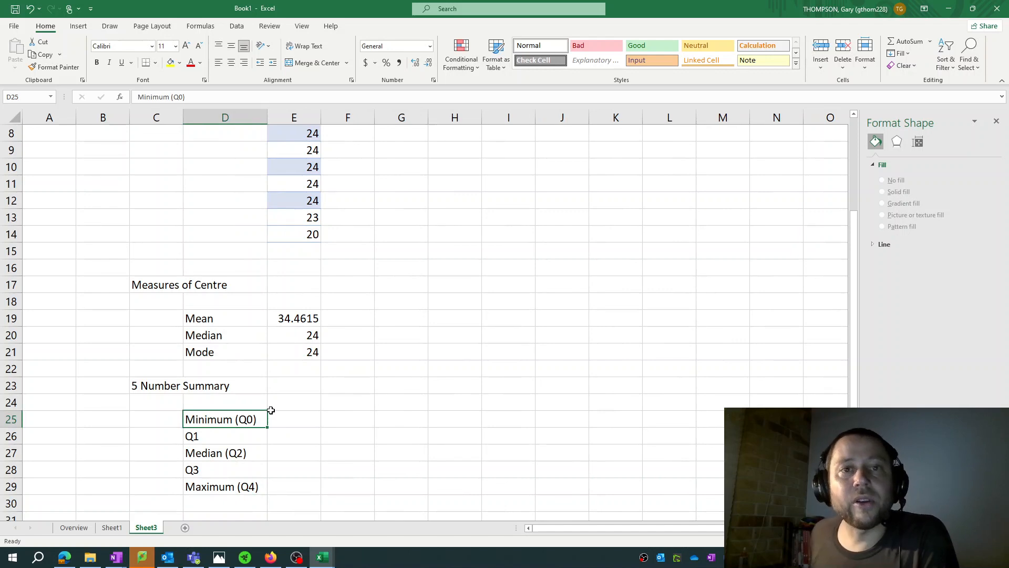
left_click(300, 421)
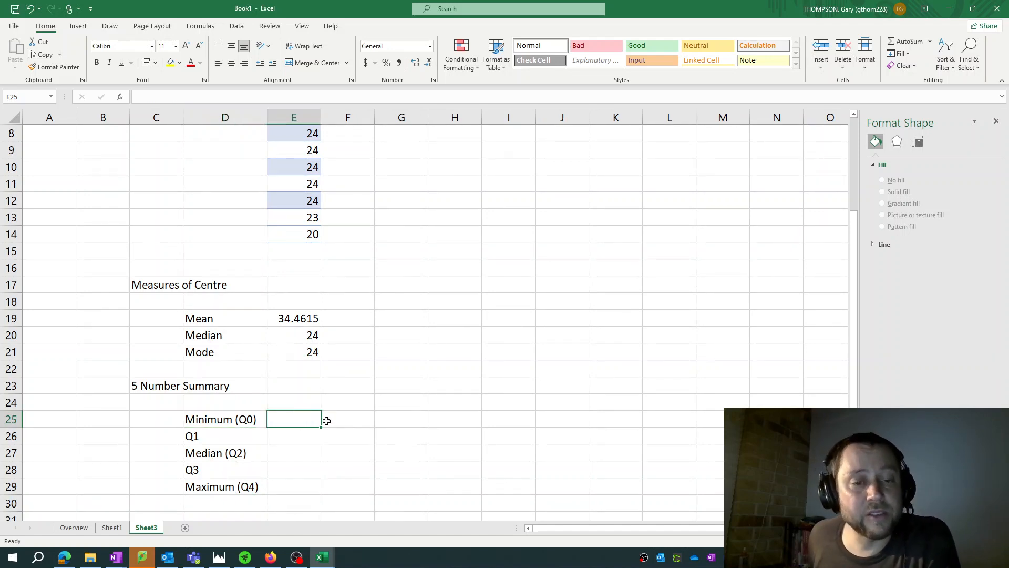
type("=")
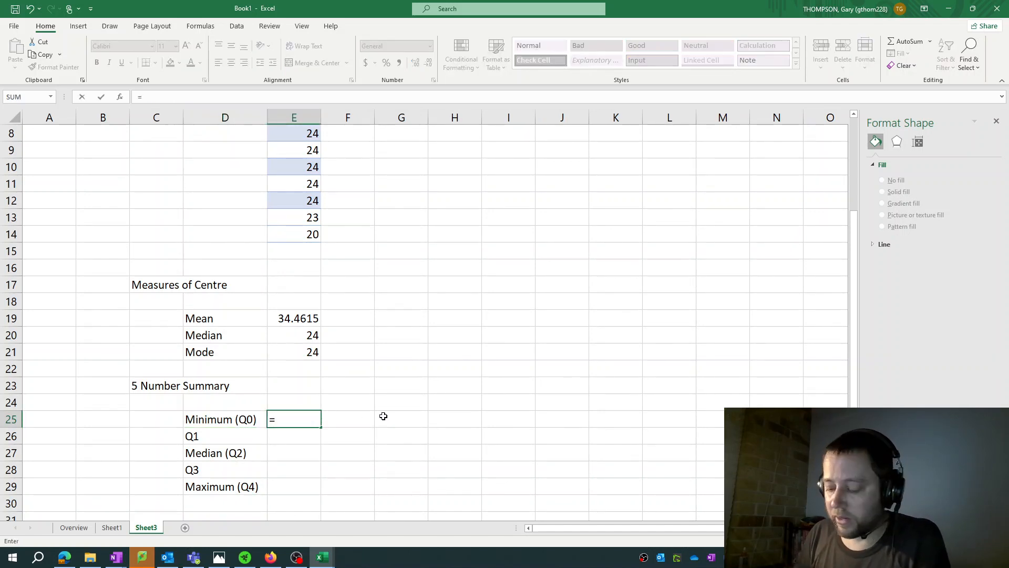
type("MINI")
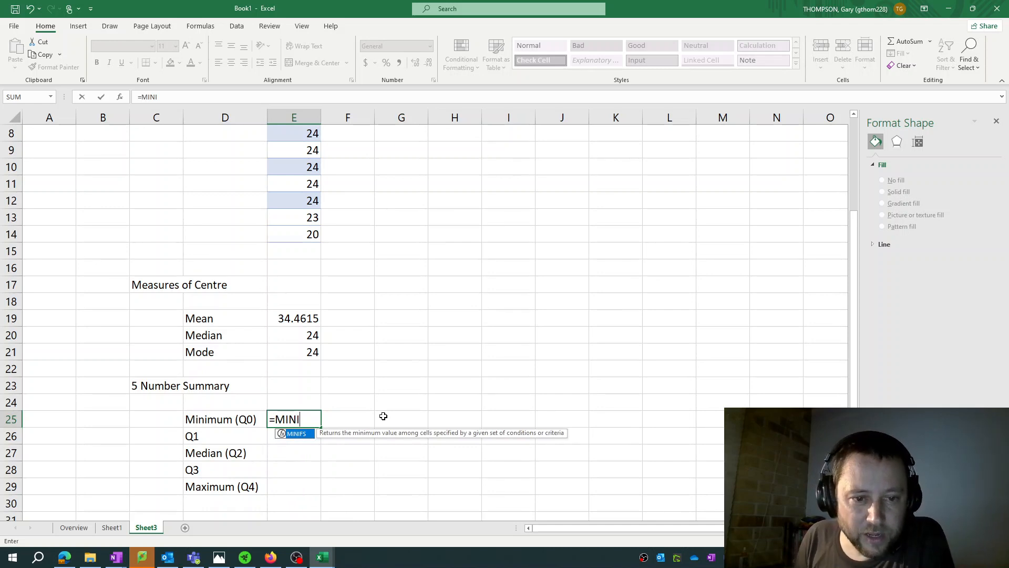
key("BackSpace")
key("BackSpace")
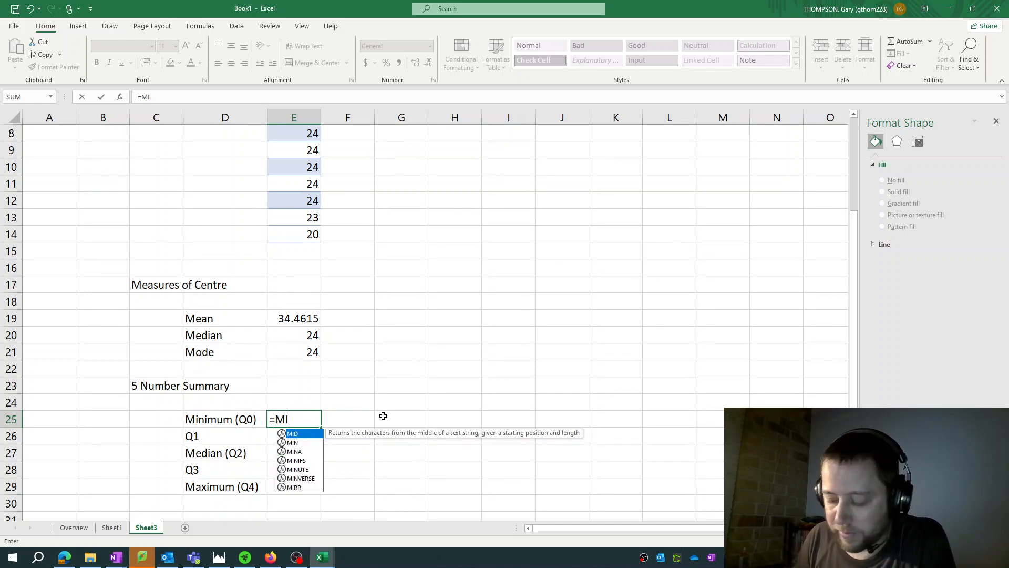
type("N")
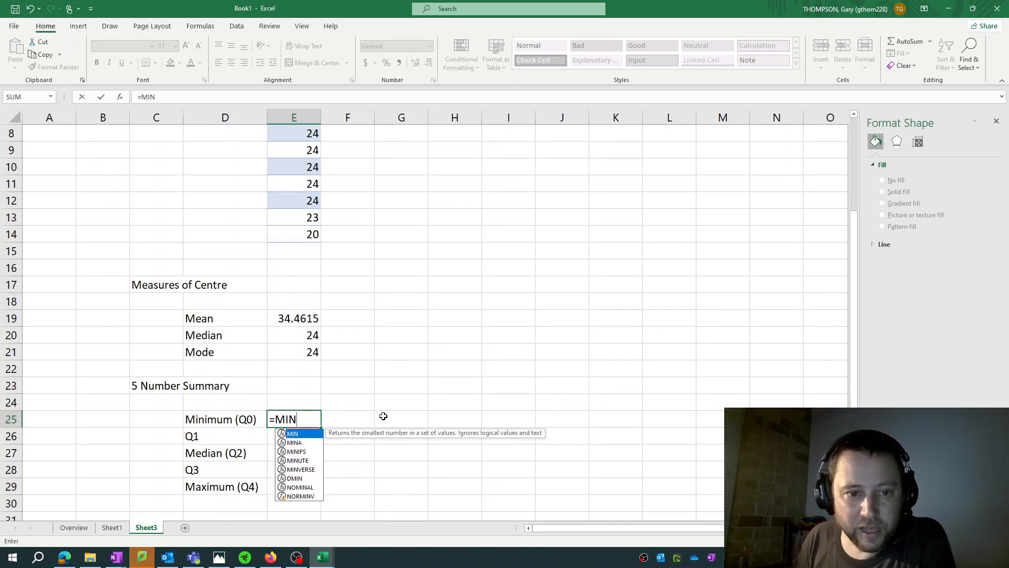
left_click(300, 442)
left_click(298, 450)
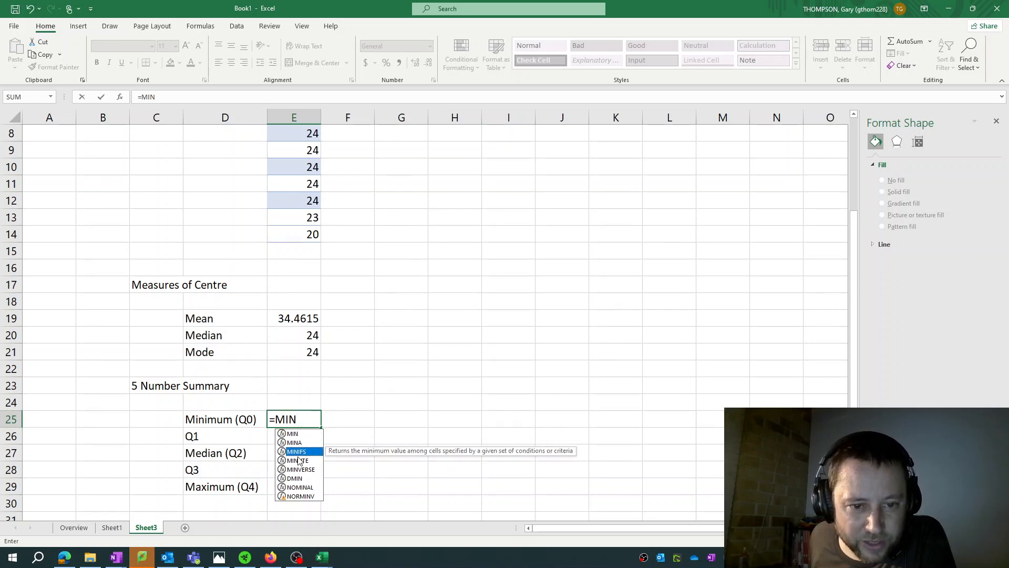
left_click(299, 460)
left_click(302, 434)
left_click(303, 416)
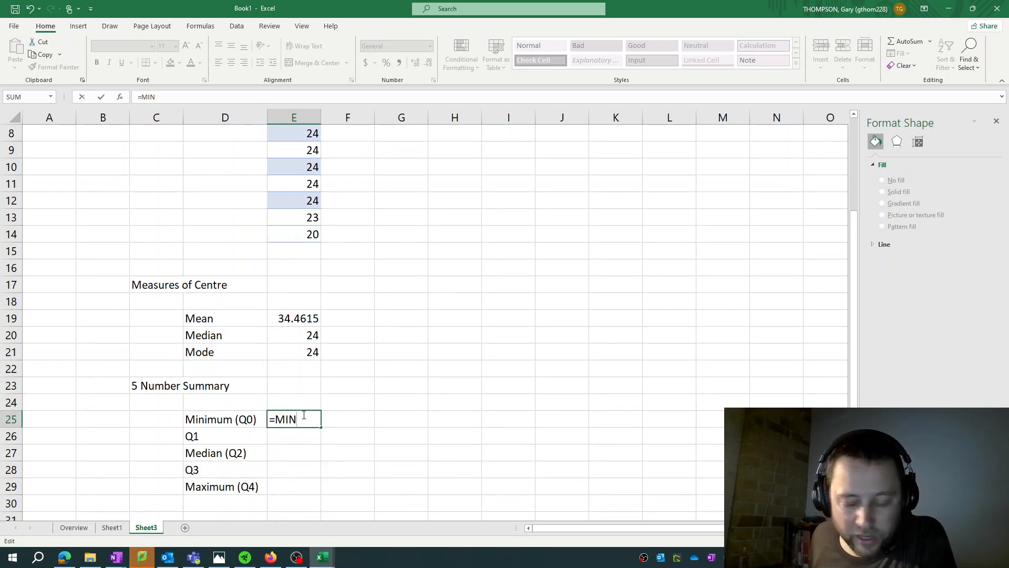
type("(")
scroll(315, 263, "up", 3)
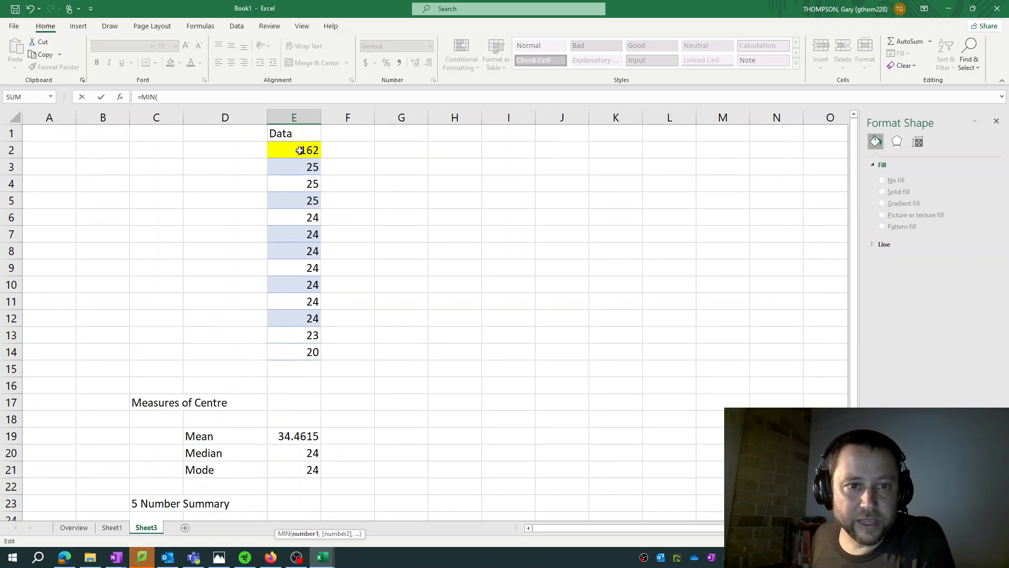
left_click_drag(299, 150, 305, 349)
key("Return")
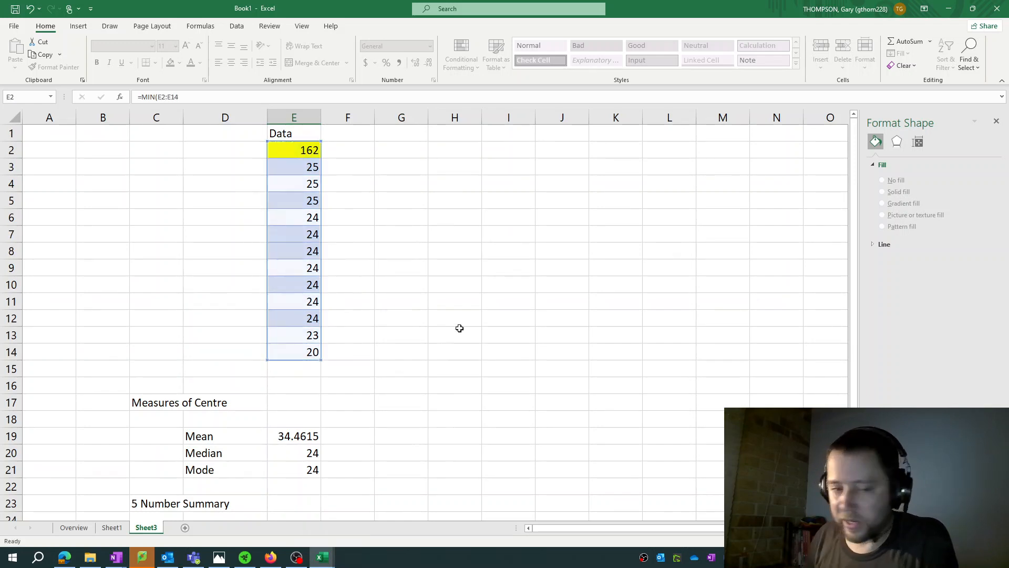
Calculate the maximum of the data in E2:E14 in cell E29 with the MAX function
scroll(458, 323, "down", 2)
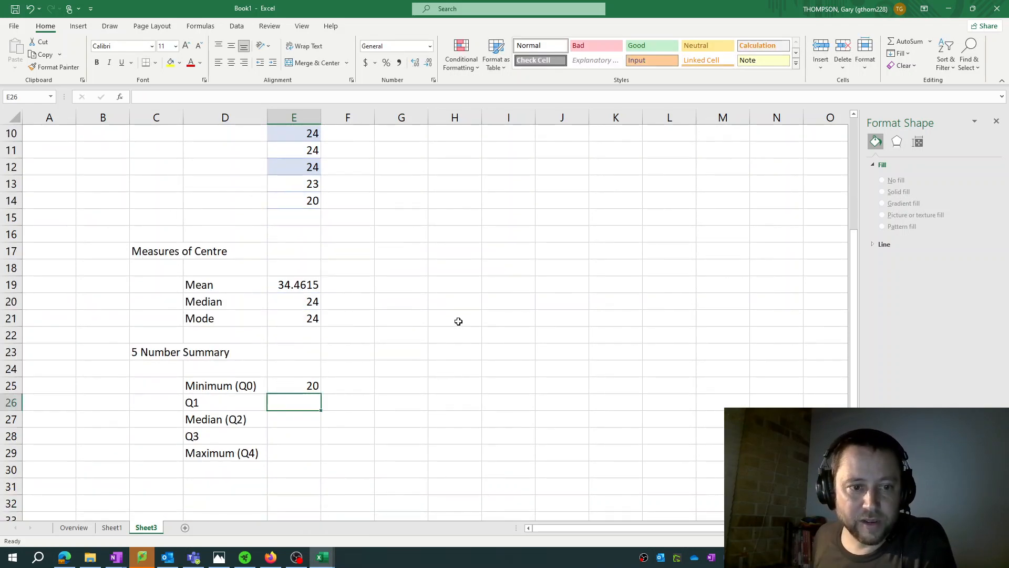
left_click(285, 455)
type("=MAX(")
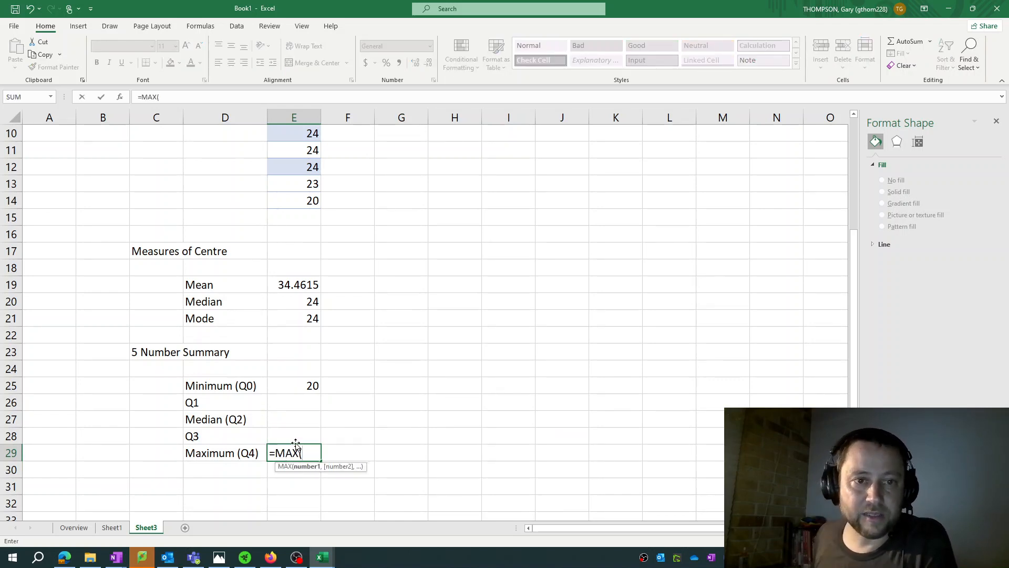
scroll(253, 203, "up", 3)
left_click_drag(309, 149, 307, 352)
key("Return")
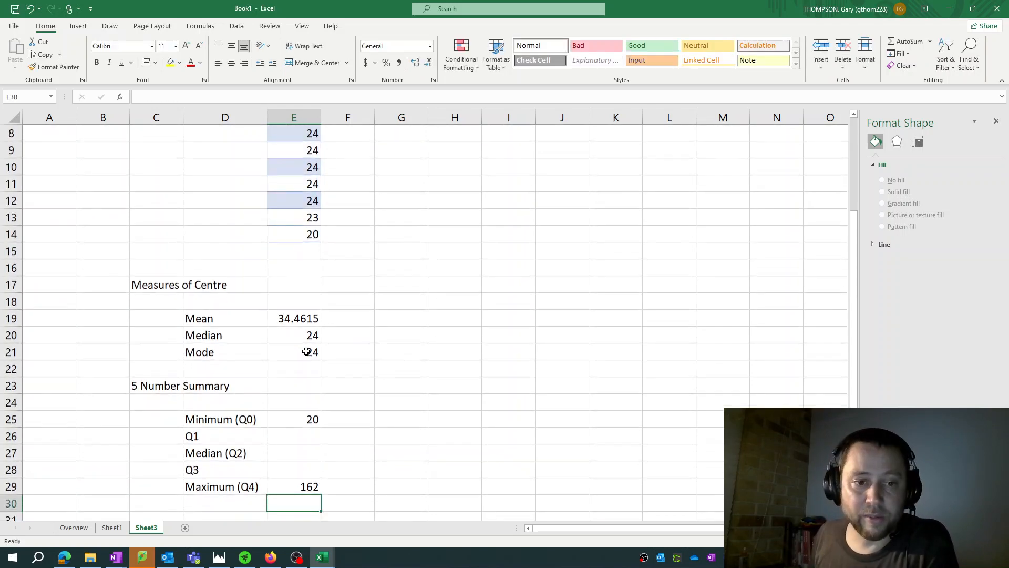
Review the minimum formula in cell E25 as a model for the remaining summary values
scroll(333, 342, "down", 1)
left_click(296, 389)
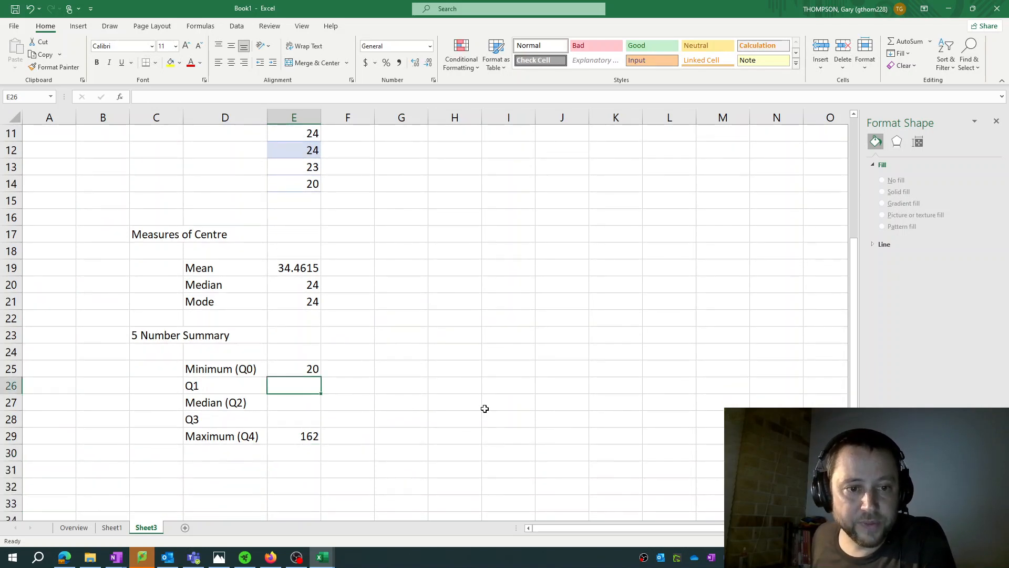
left_click(293, 400)
key("Up")
key("Up")
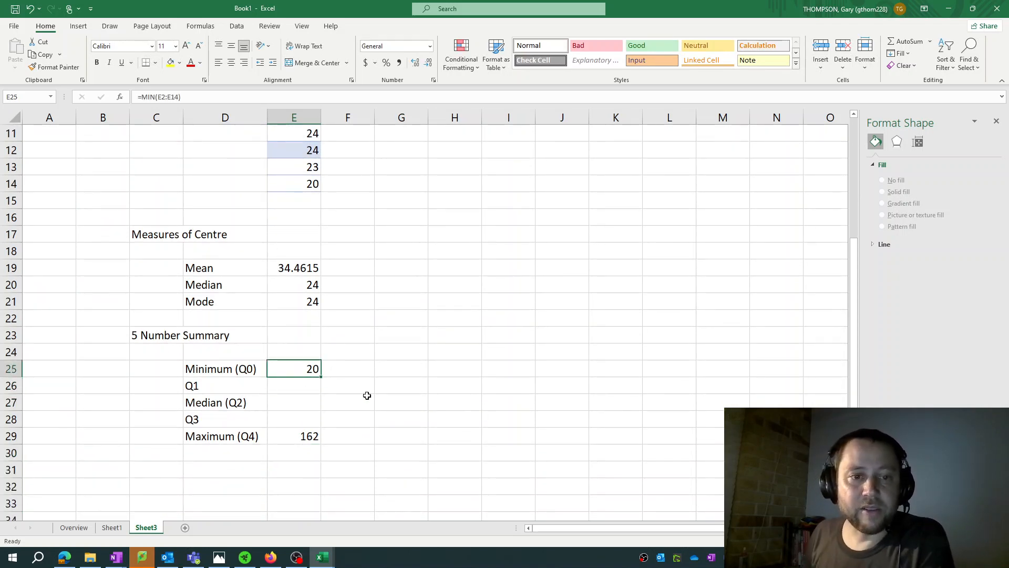
left_click(205, 96)
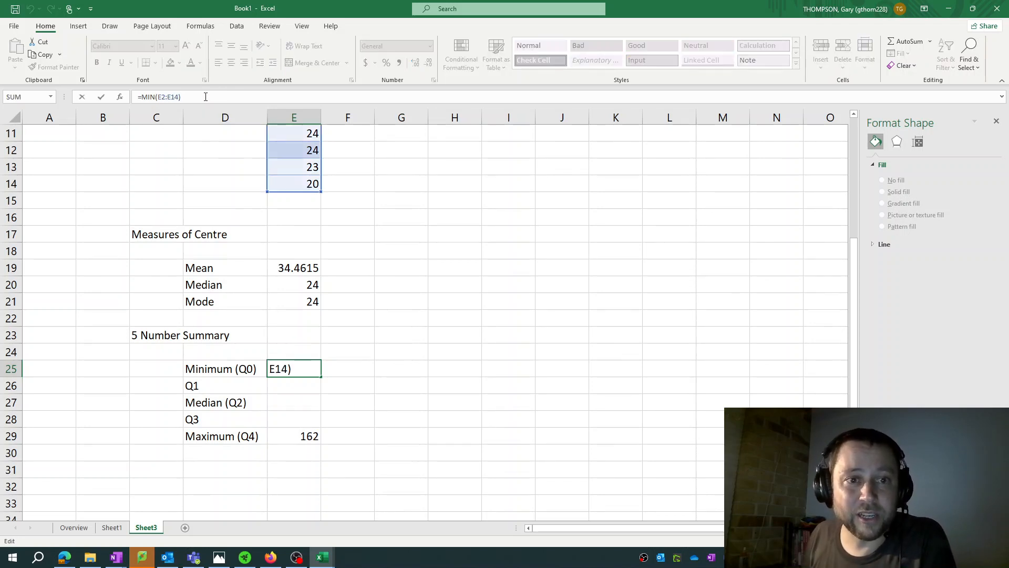
key("Escape")
left_click(348, 391)
left_click(299, 369)
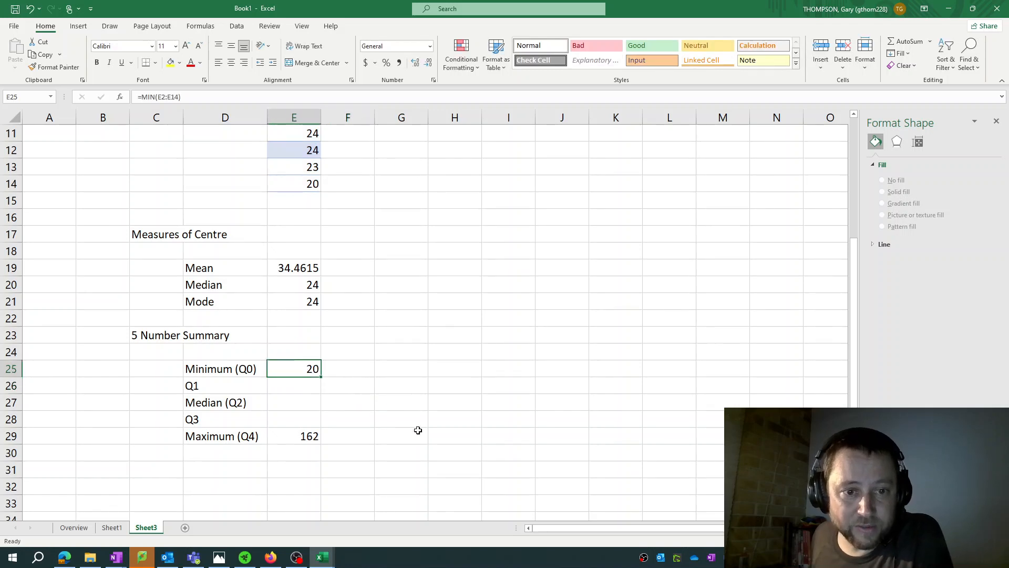
left_click(216, 98)
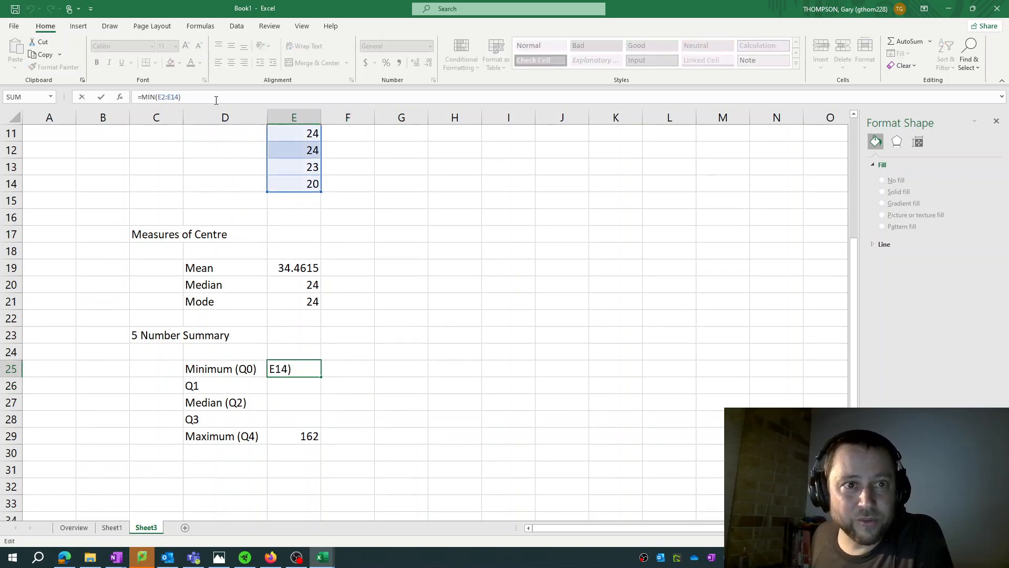
left_click_drag(215, 98, 139, 97)
right_click(144, 97)
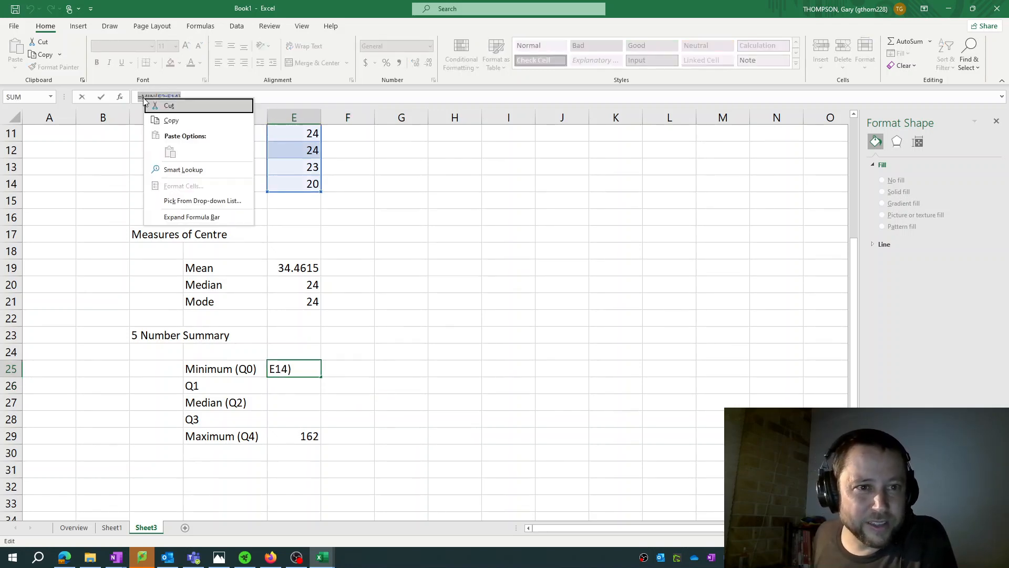
left_click(206, 122)
left_click(304, 406)
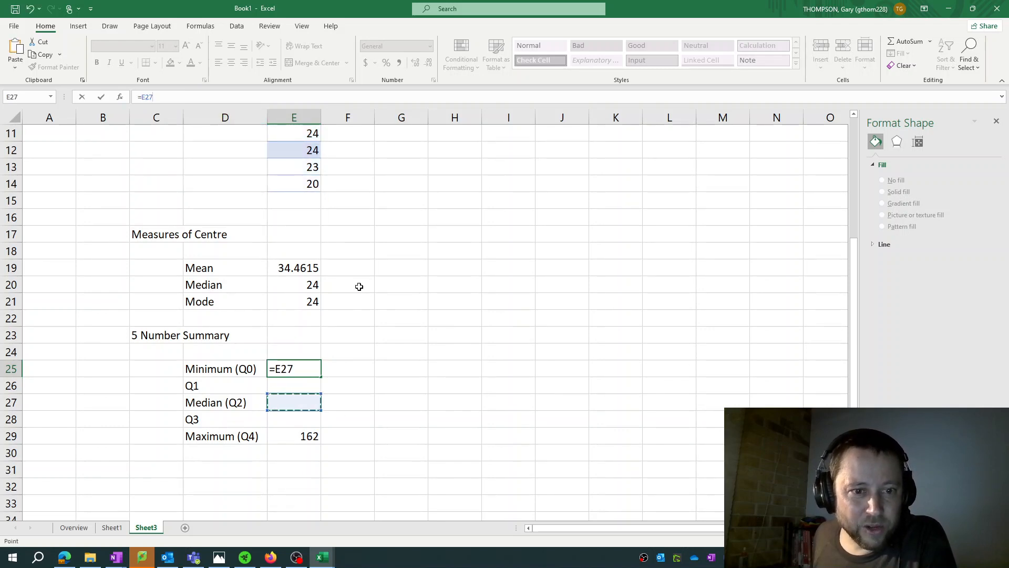
key("Escape")
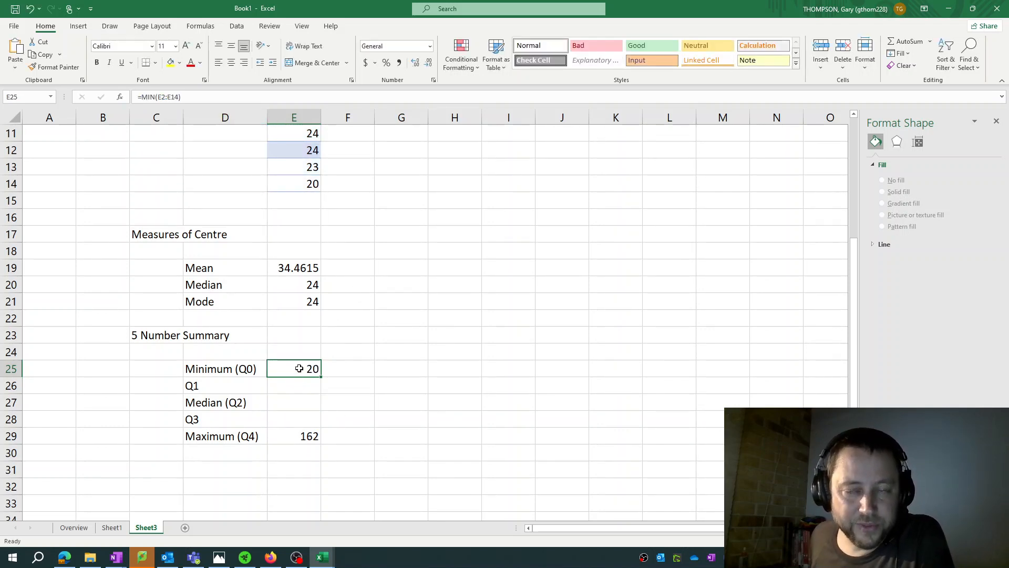
left_click(209, 97)
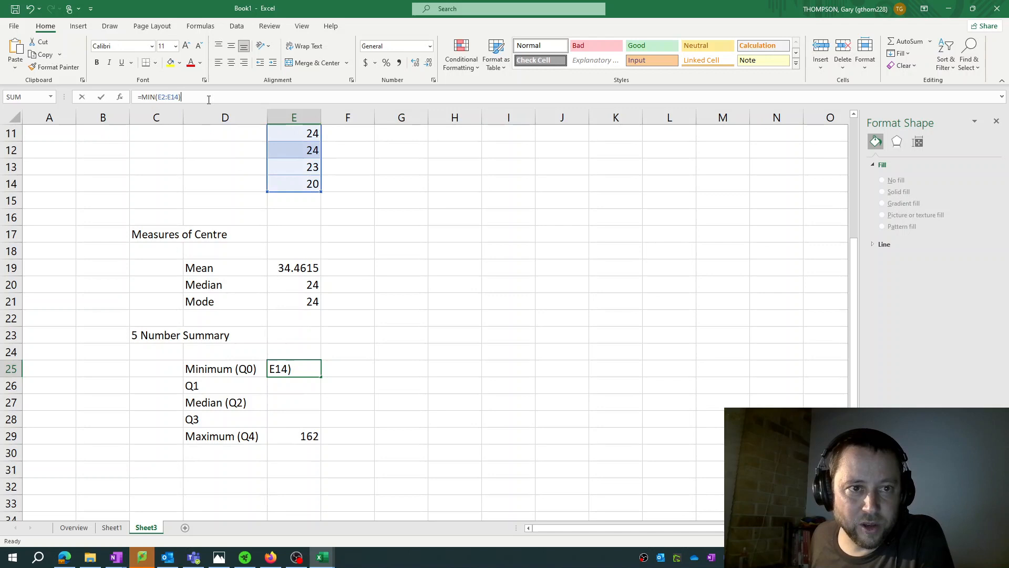
left_click(292, 409)
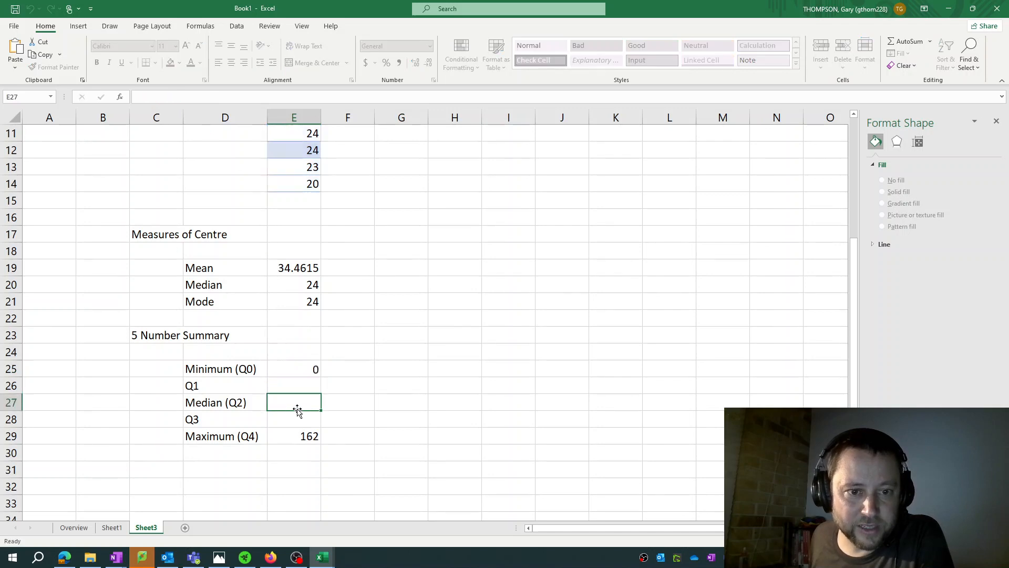
left_click(189, 99)
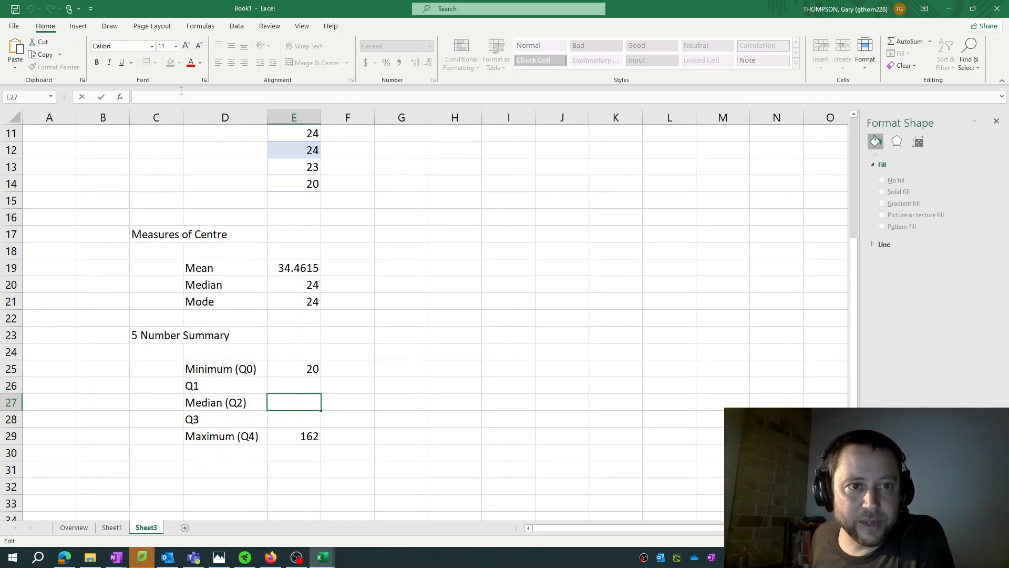
Copy the text of the MIN formula from cell E25 and select cell E27 beside the Median (Q2) label
left_click(297, 368)
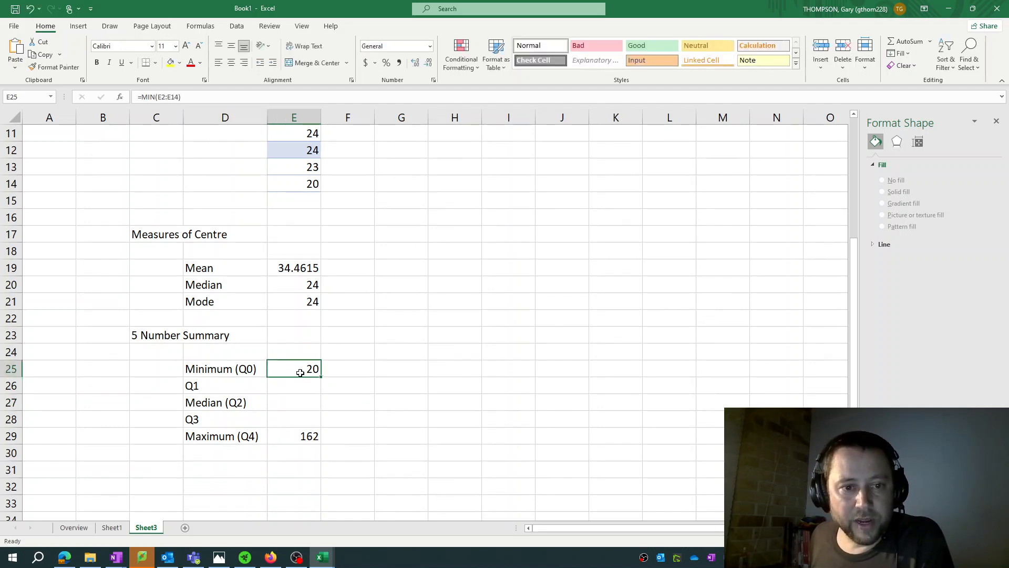
left_click(200, 99)
left_click_drag(201, 100, 130, 98)
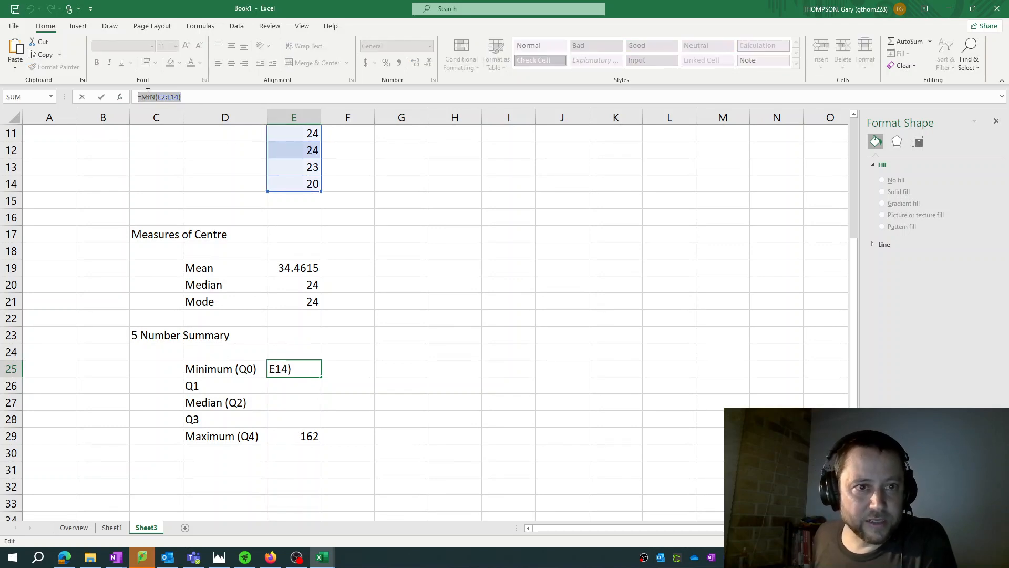
right_click(148, 94)
left_click(171, 118)
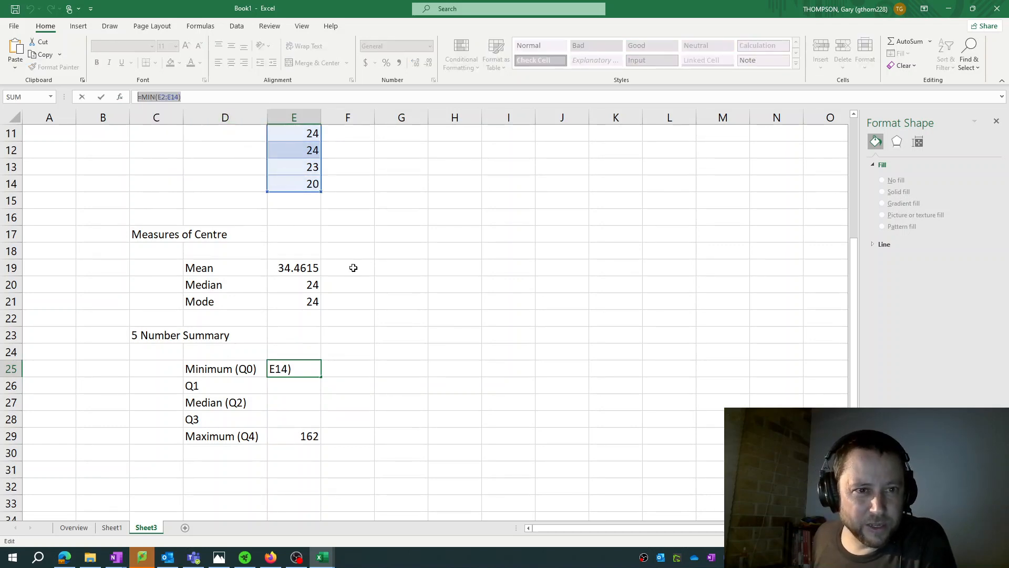
key("Escape")
left_click(288, 402)
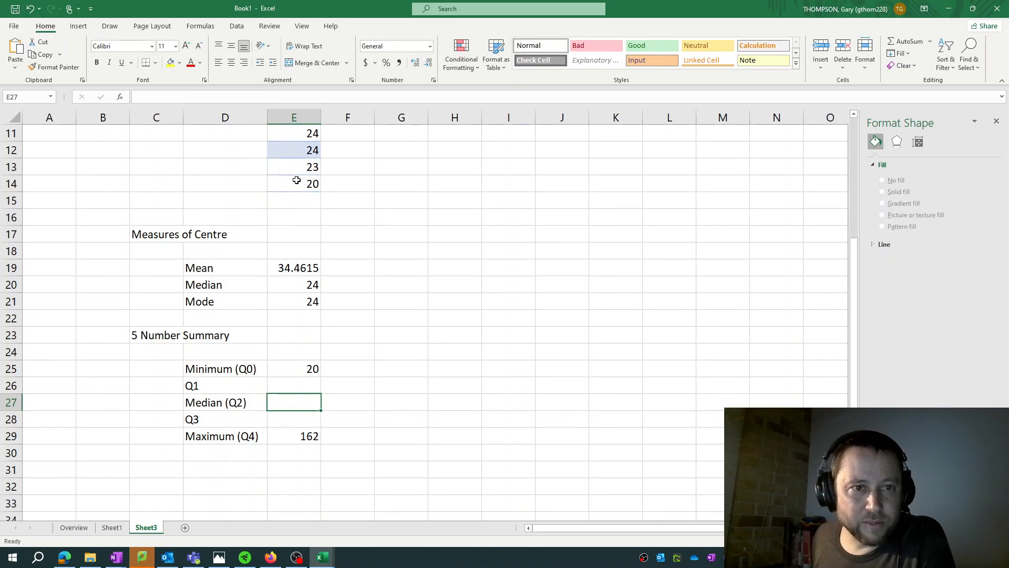
Paste the copied formula into cell E27 and replace its MIN function with MEDIAN, keeping the range E2:E14
right_click(193, 98)
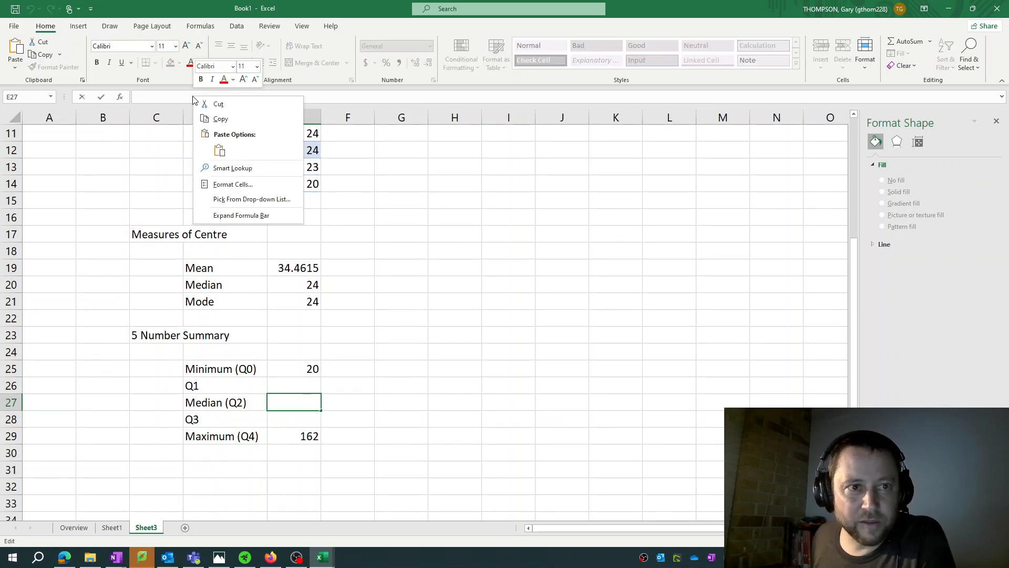
left_click(220, 150)
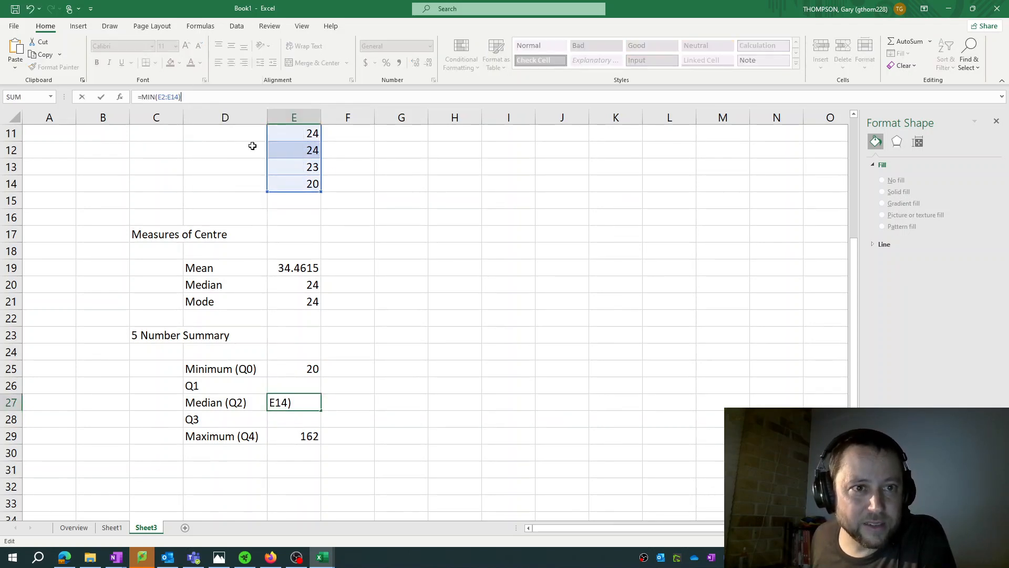
double_click(149, 97)
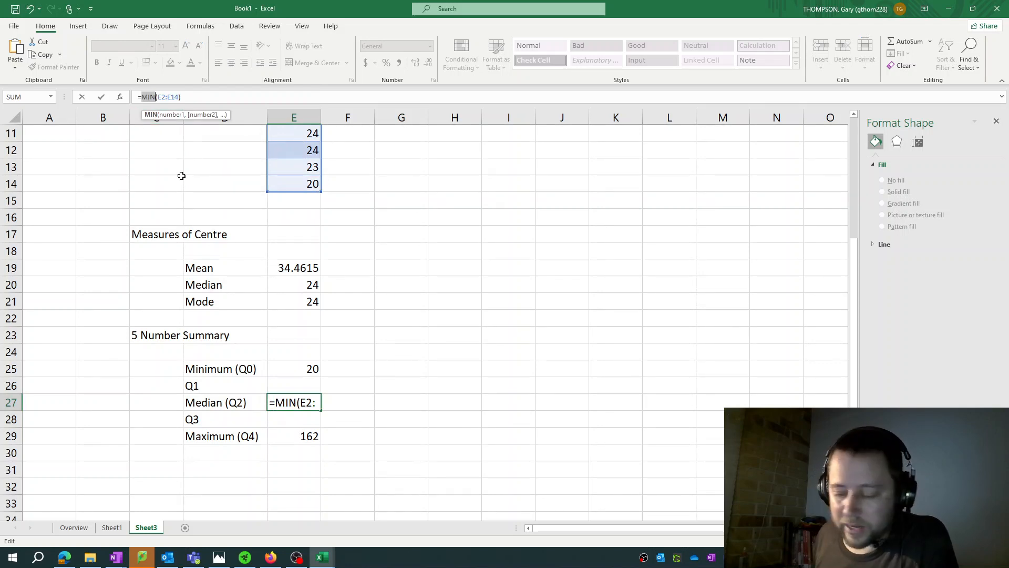
type("MED")
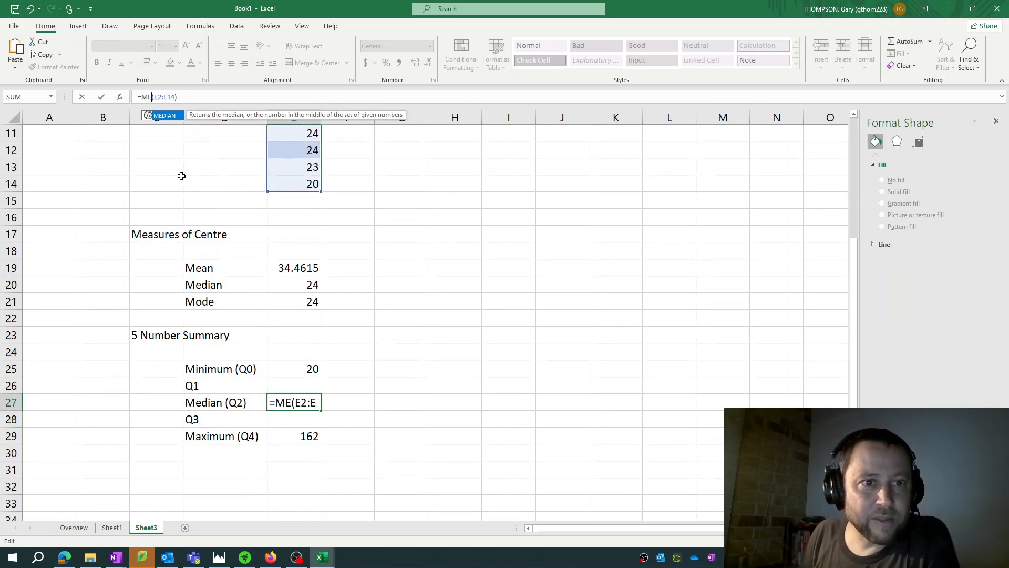
type("IAN")
key("Return")
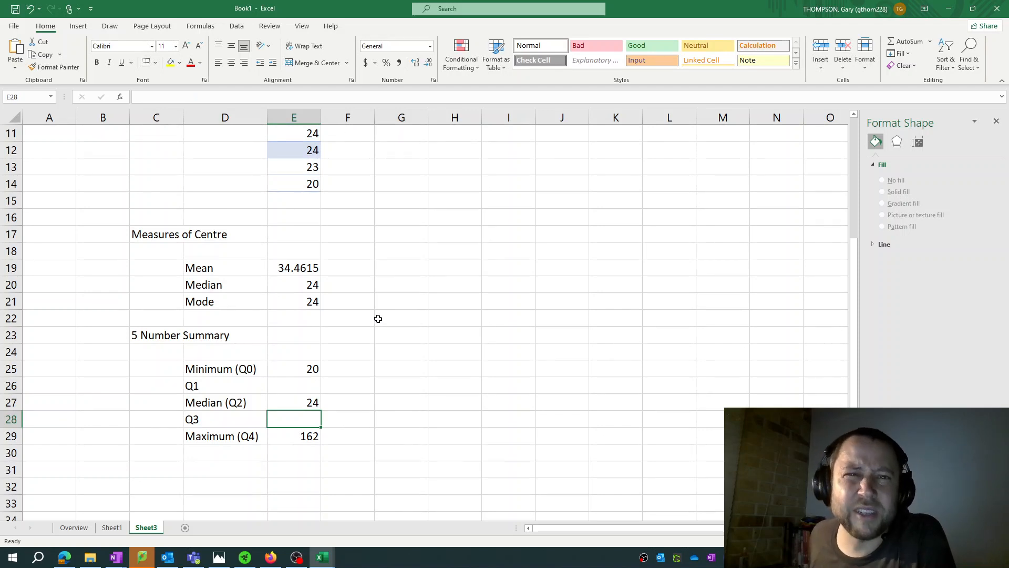
Calculate the first quartile of the data in E2:E14 in cell E26 with QUARTILE.INC, using quartile argument 1
left_click(303, 401)
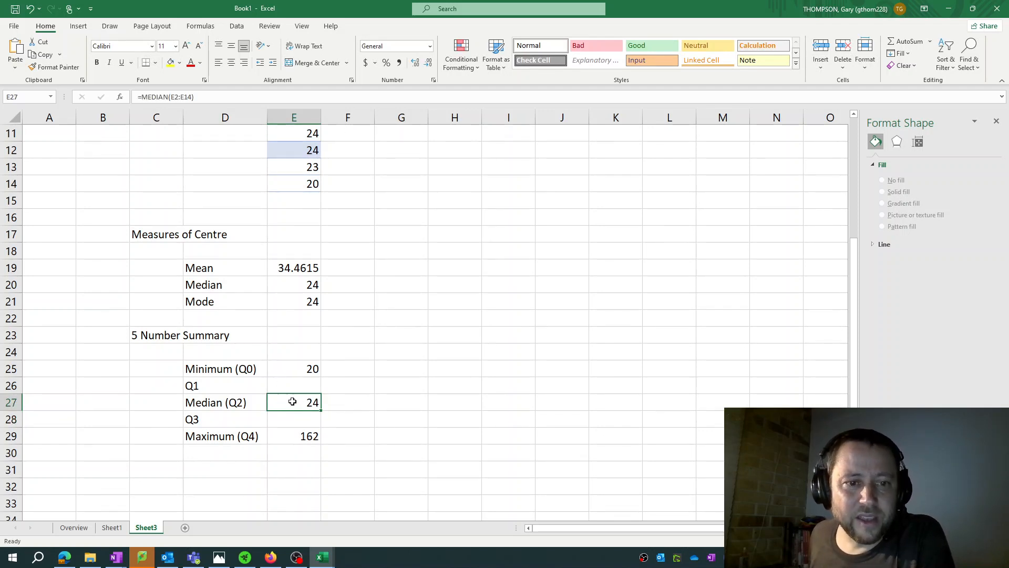
left_click(311, 387)
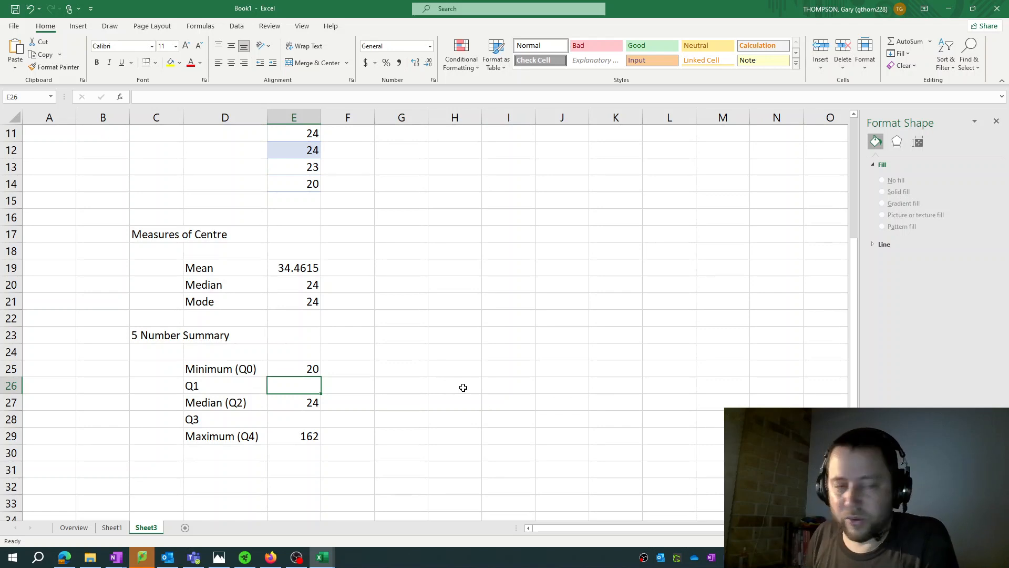
type("=")
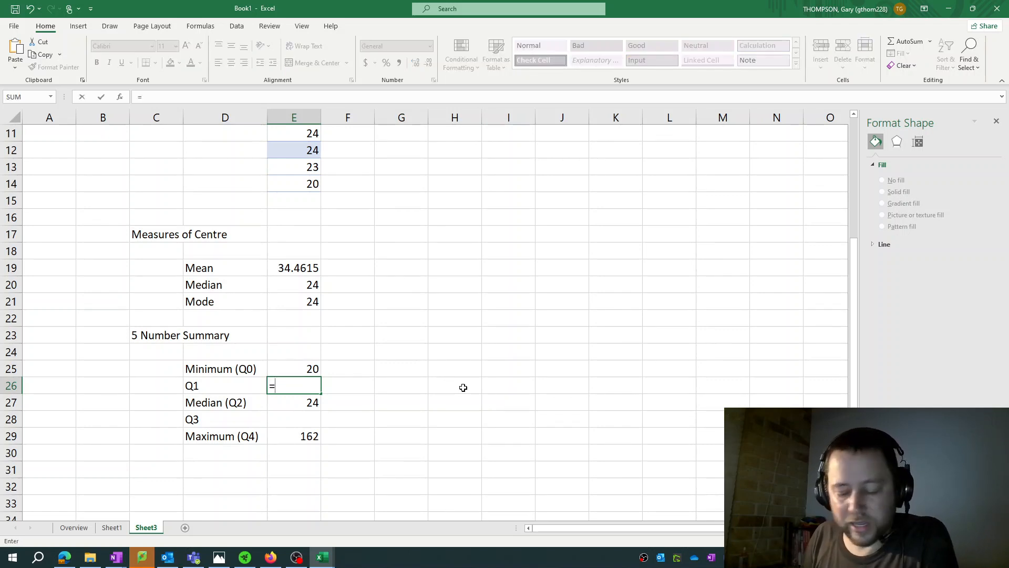
type("QUARTILE")
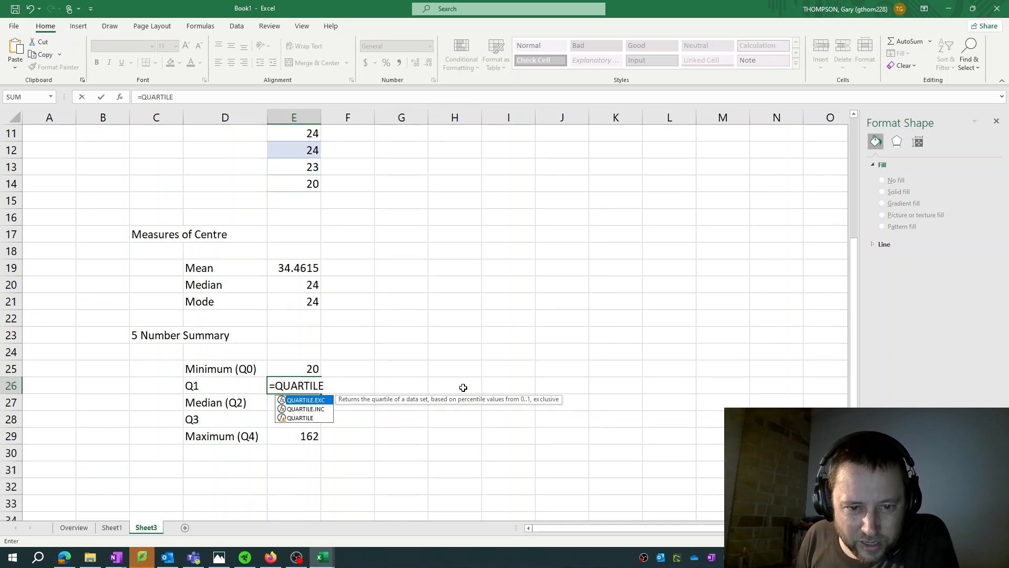
left_click(304, 409)
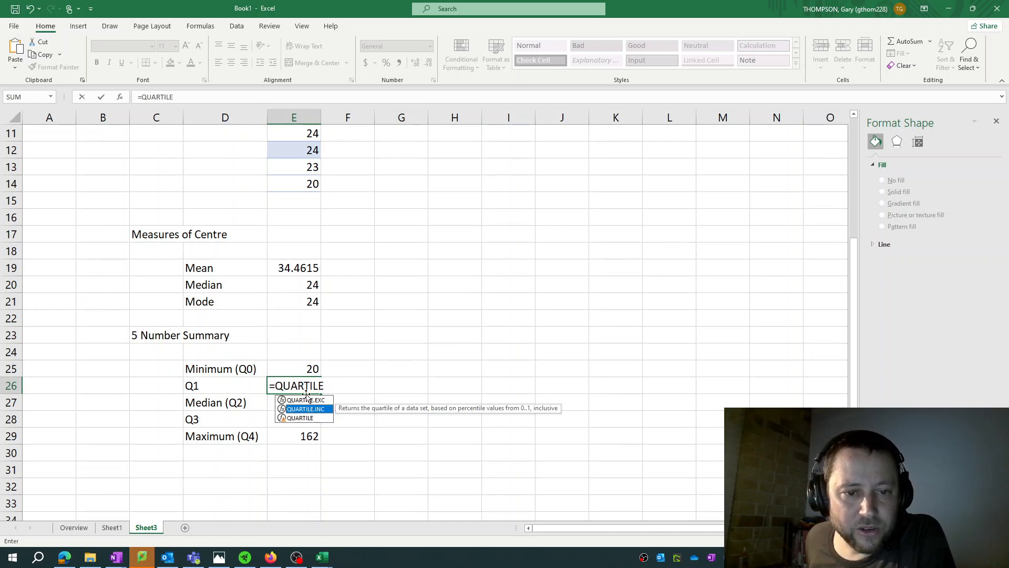
double_click(307, 410)
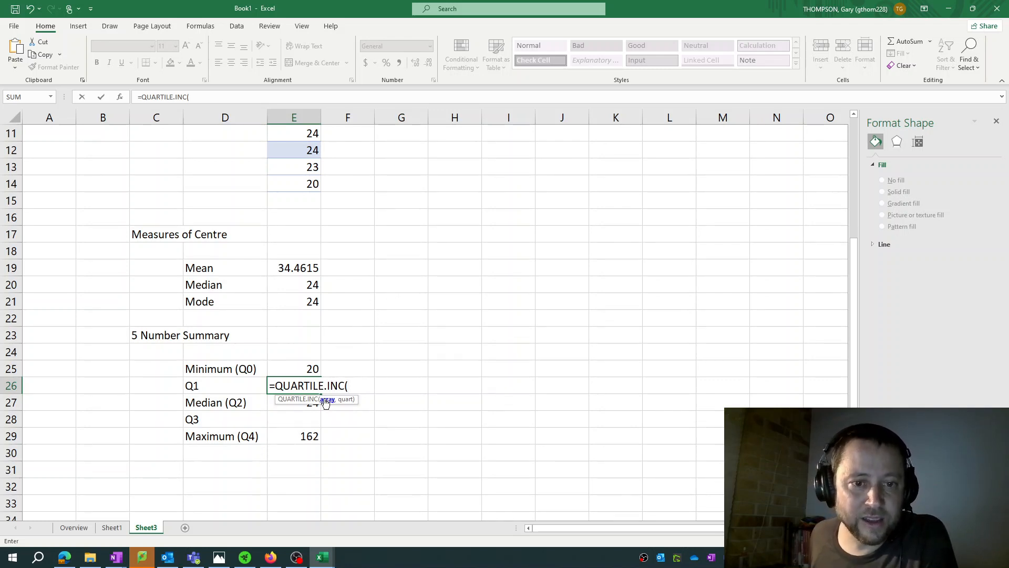
scroll(412, 365, "up", 3)
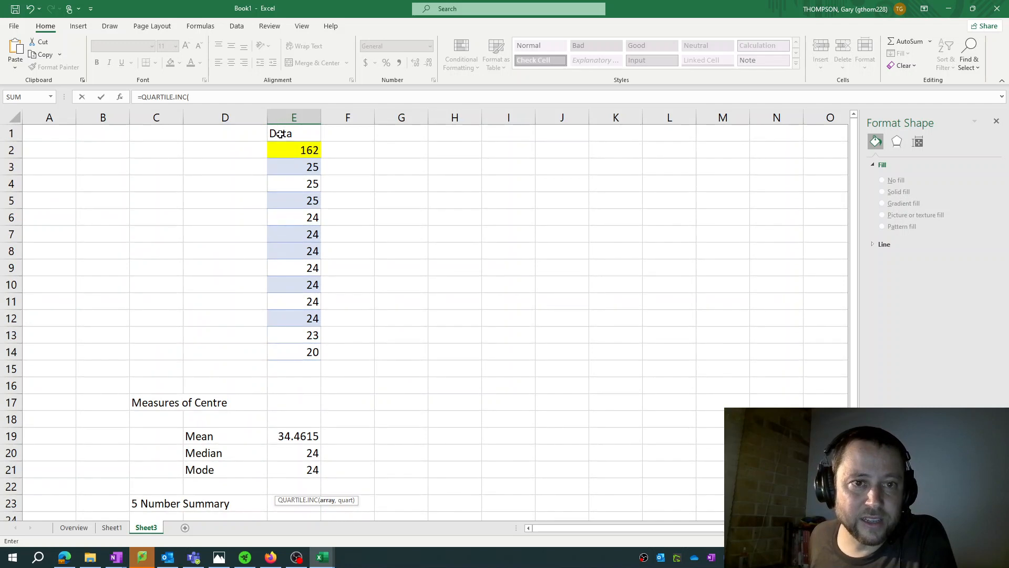
left_click_drag(284, 151, 284, 352)
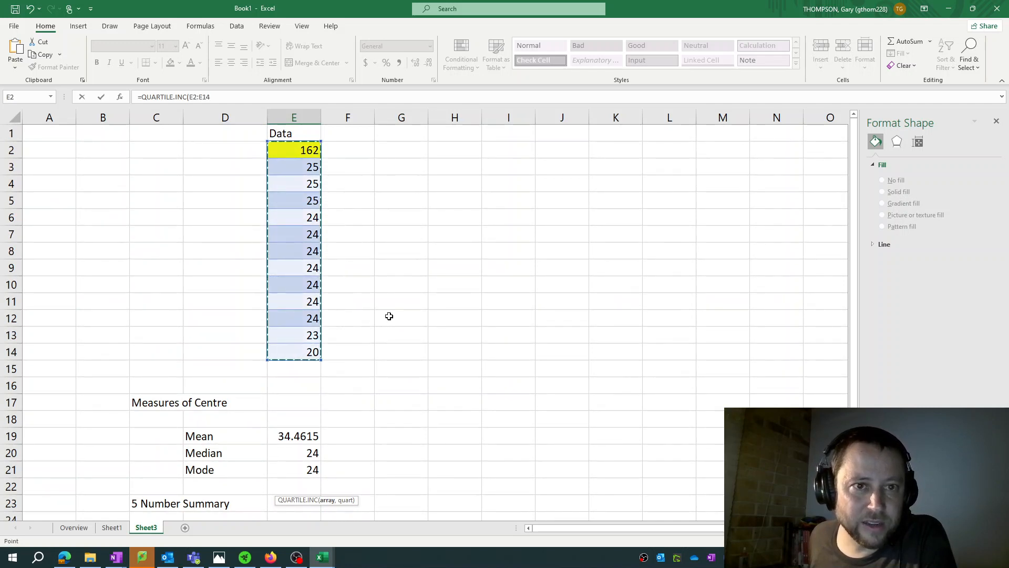
scroll(389, 315, "down", 4)
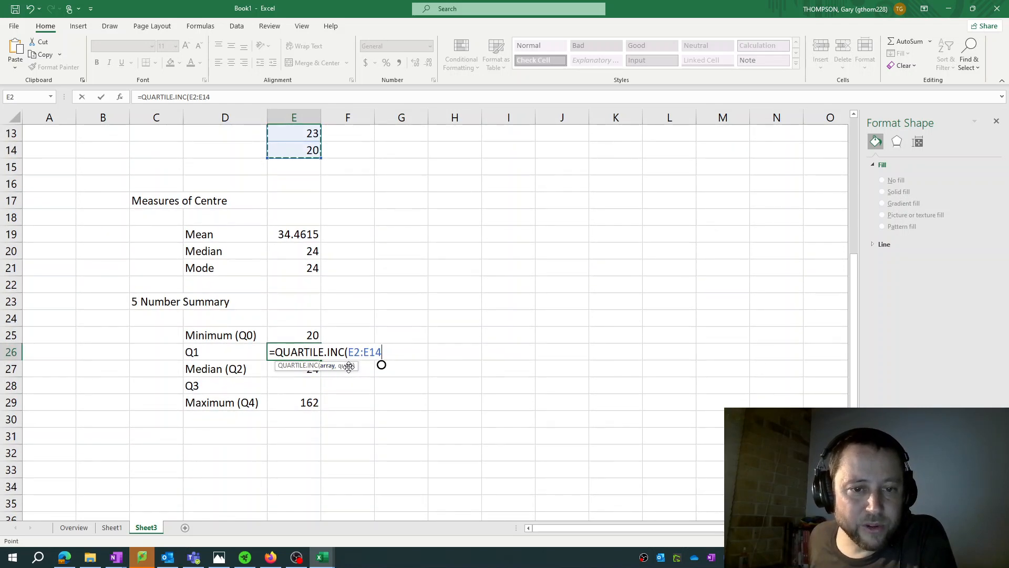
type(",")
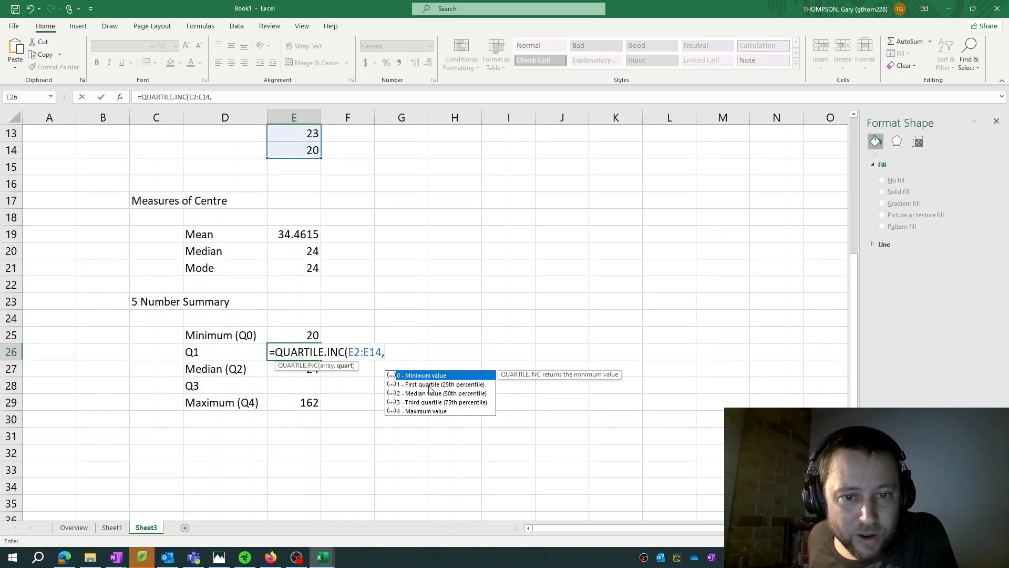
double_click(428, 384)
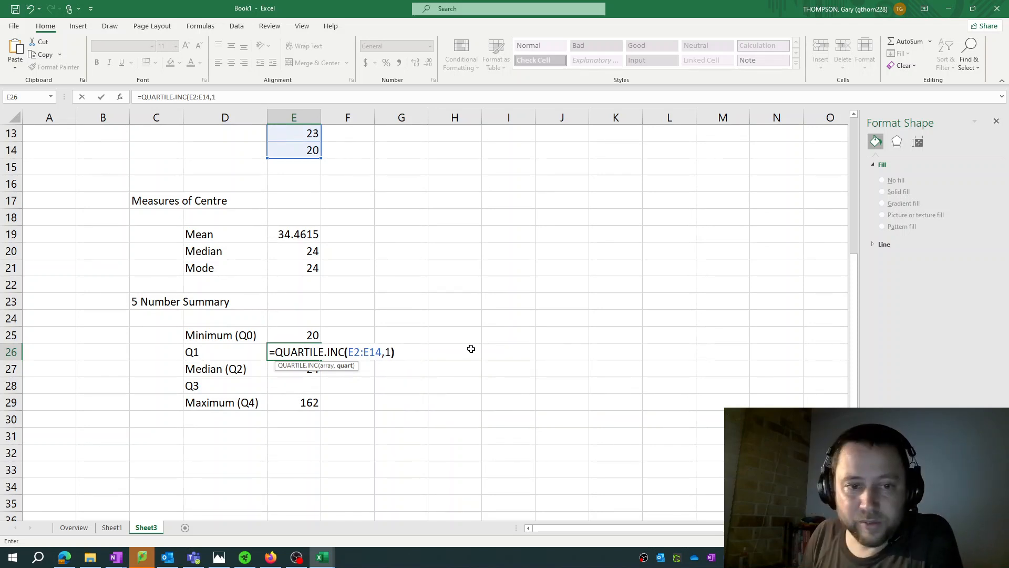
type(")")
key("Return")
Confirm the first quartile formula in cell E26 and copy its text, =QUARTILE.INC(E2:E14,1)
key("Up")
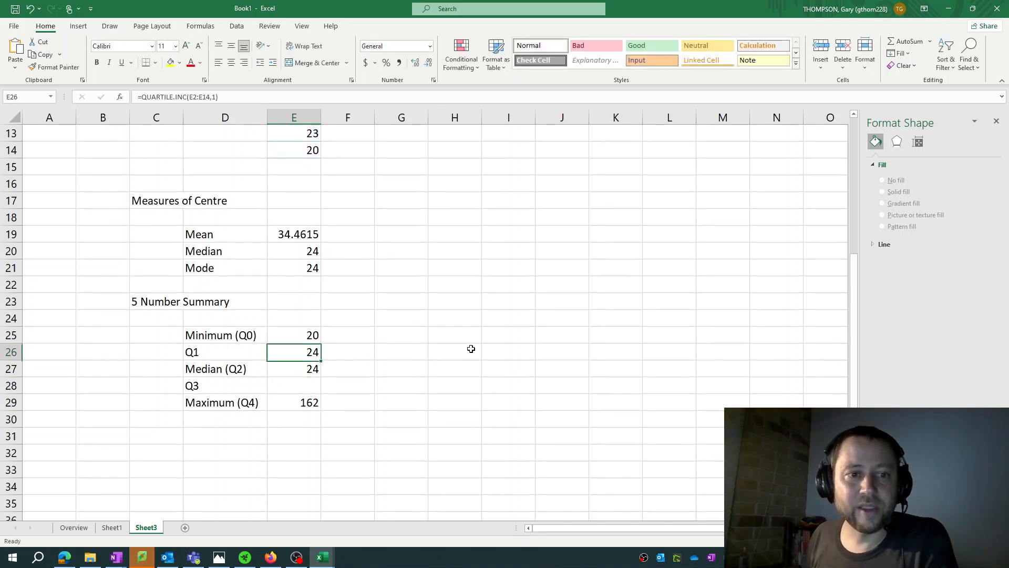
key("F2")
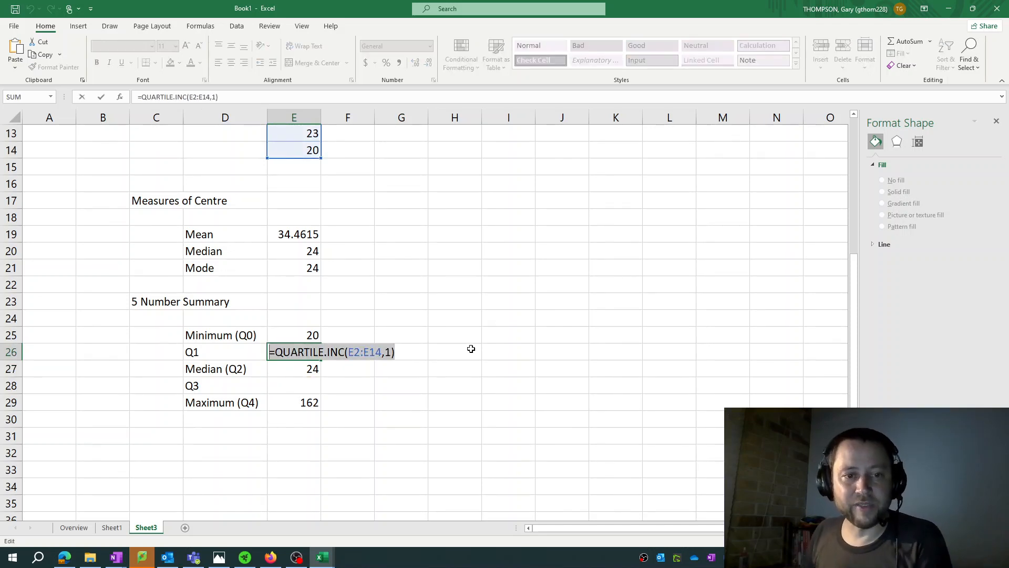
key("Escape")
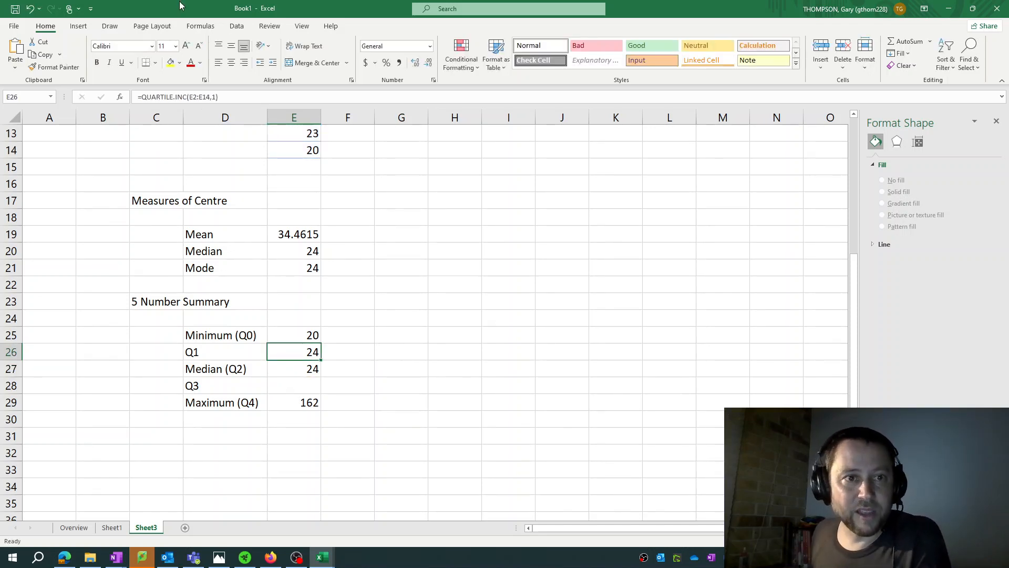
left_click(254, 97)
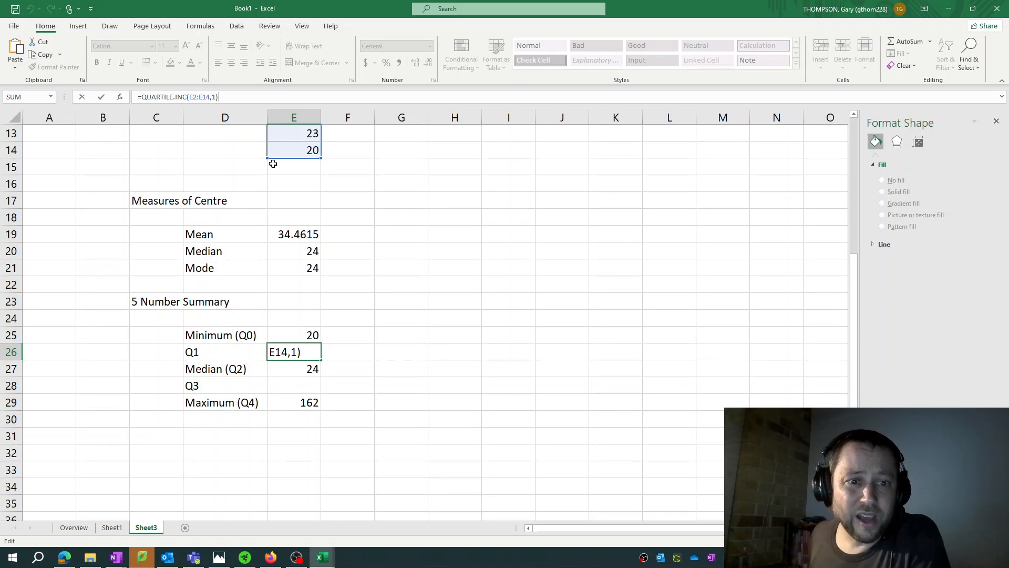
key("Escape")
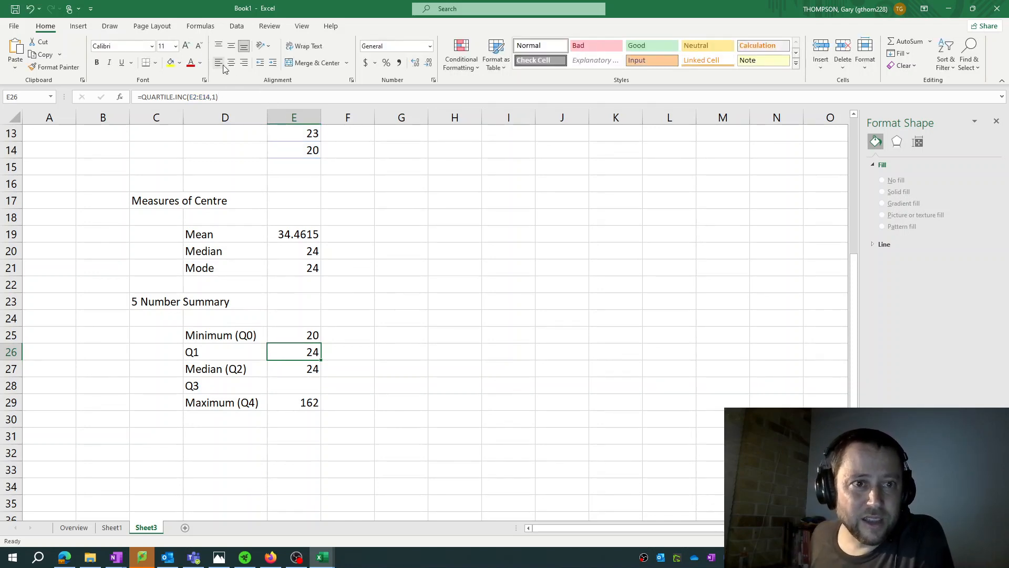
left_click(232, 97)
left_click_drag(241, 97, 139, 94)
right_click(159, 94)
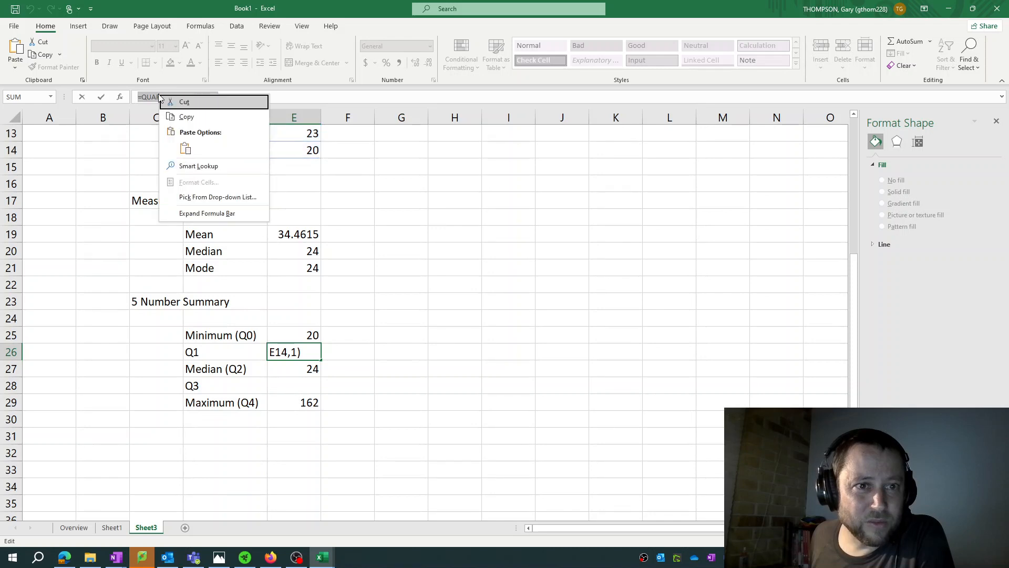
left_click(191, 112)
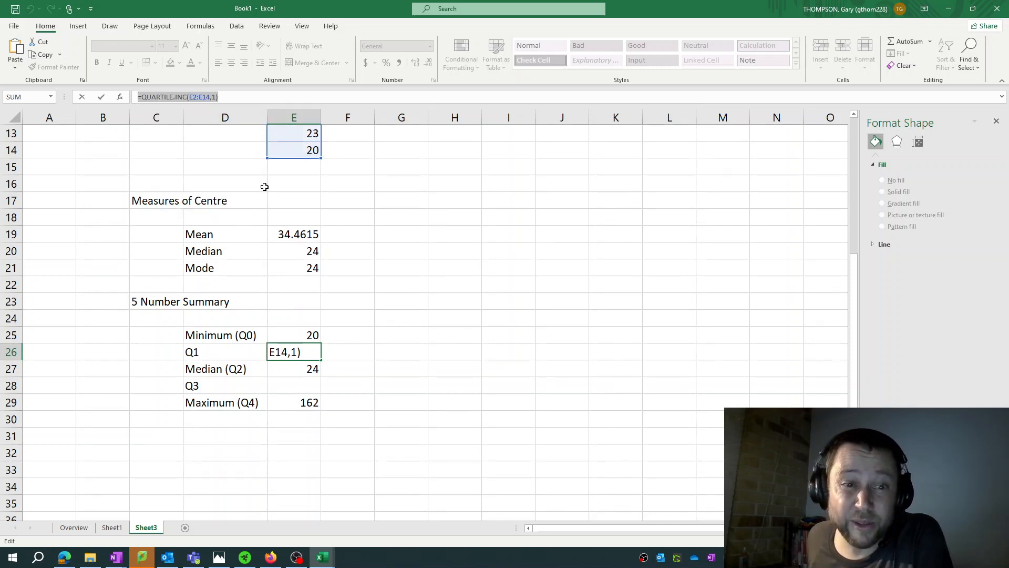
key("Escape")
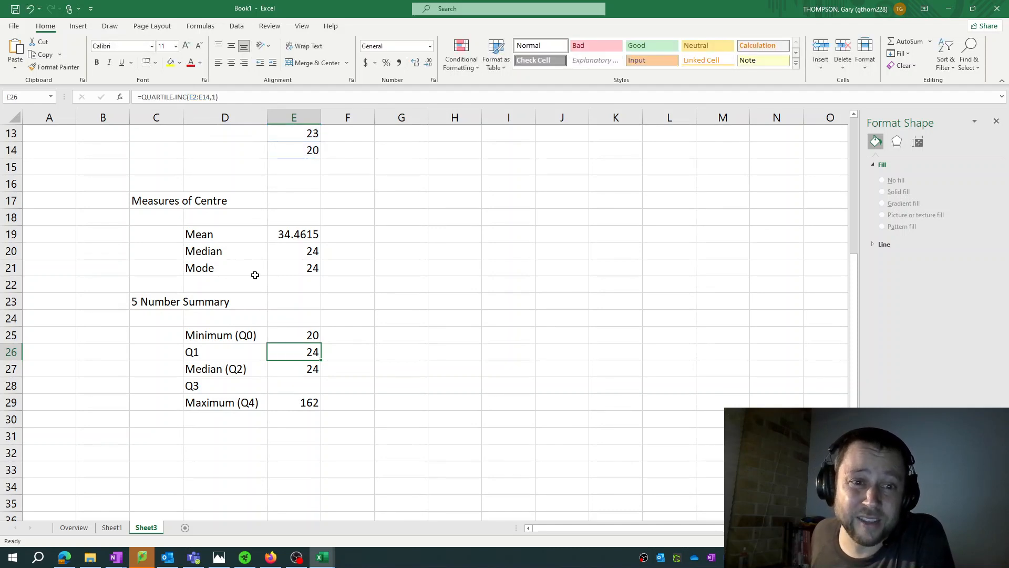
Paste the copied formula into cell E28 beside Q3 and set its quartile argument to 3 for the third quartile
left_click(302, 389)
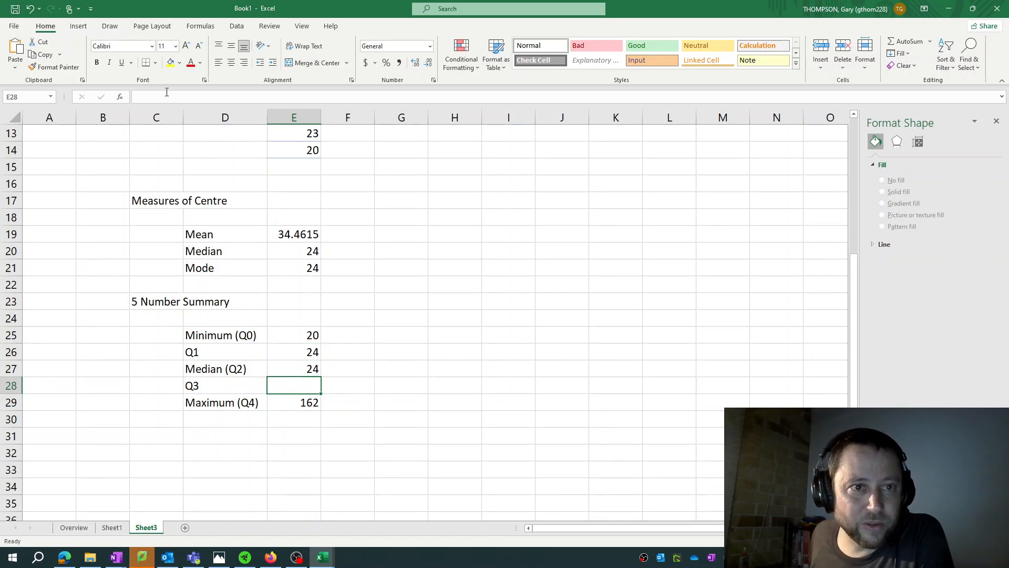
left_click(159, 97)
right_click(160, 97)
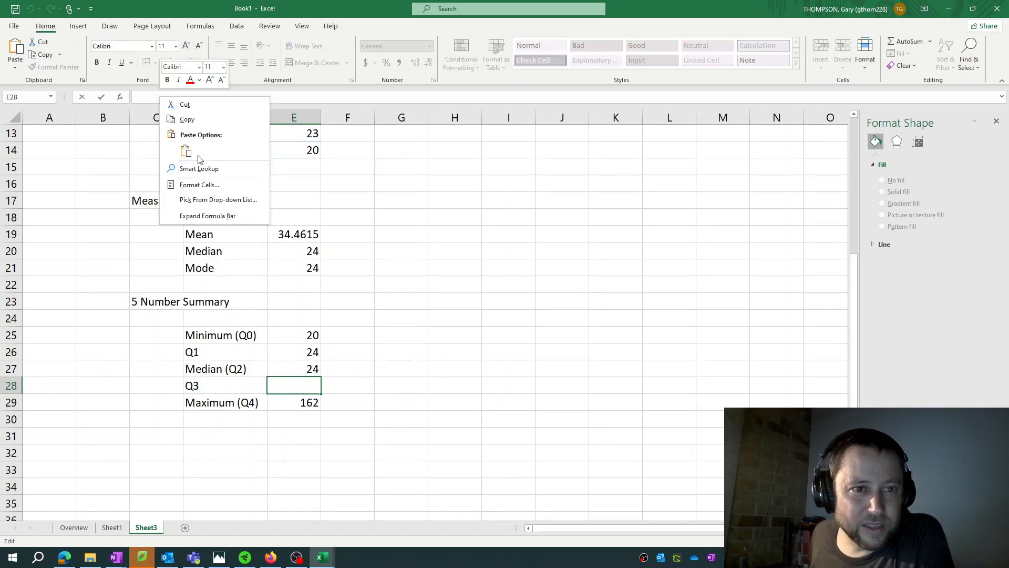
key("Escape")
key("ctrl+v")
left_click(214, 97)
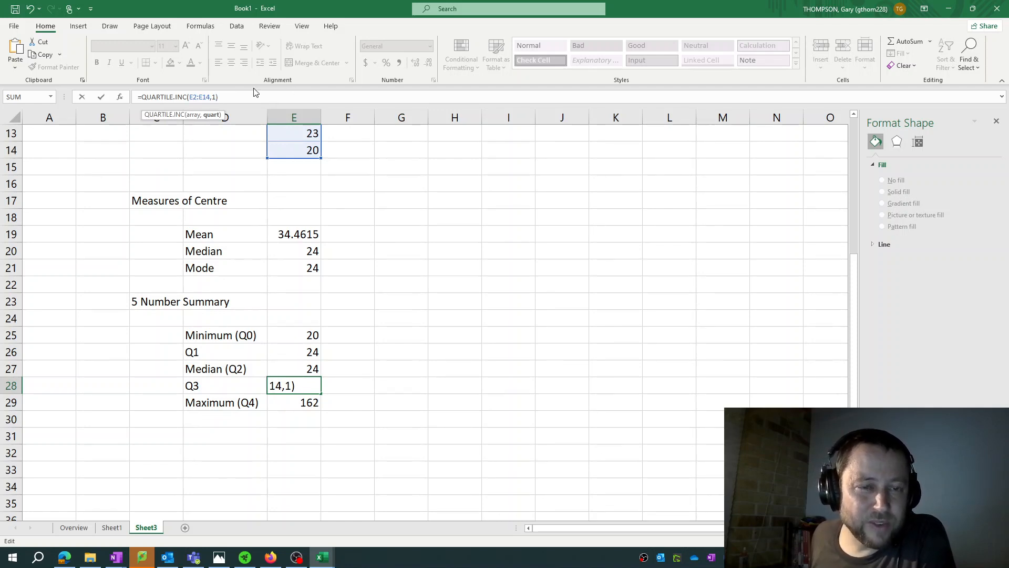
key("BackSpace")
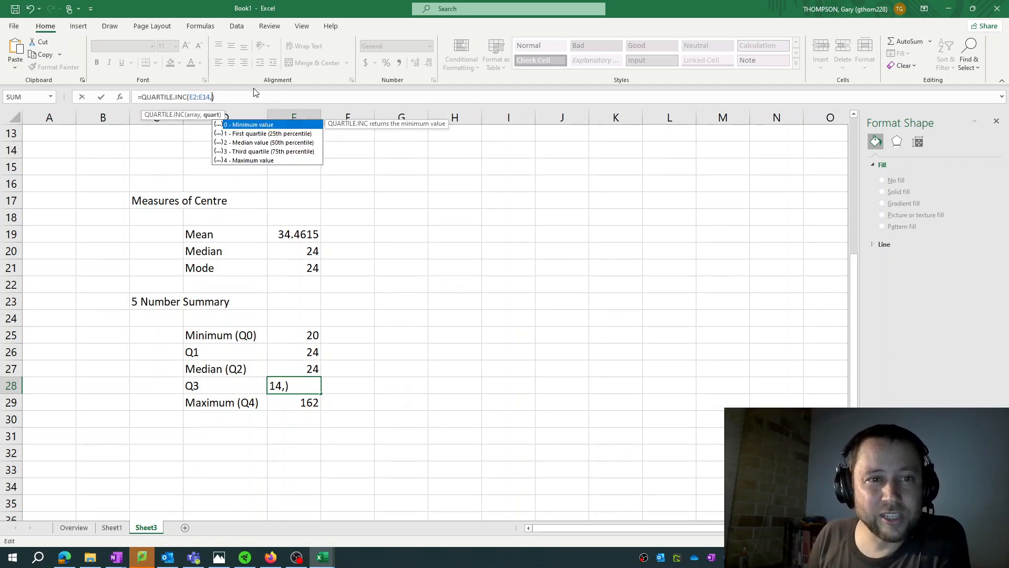
left_click(254, 153)
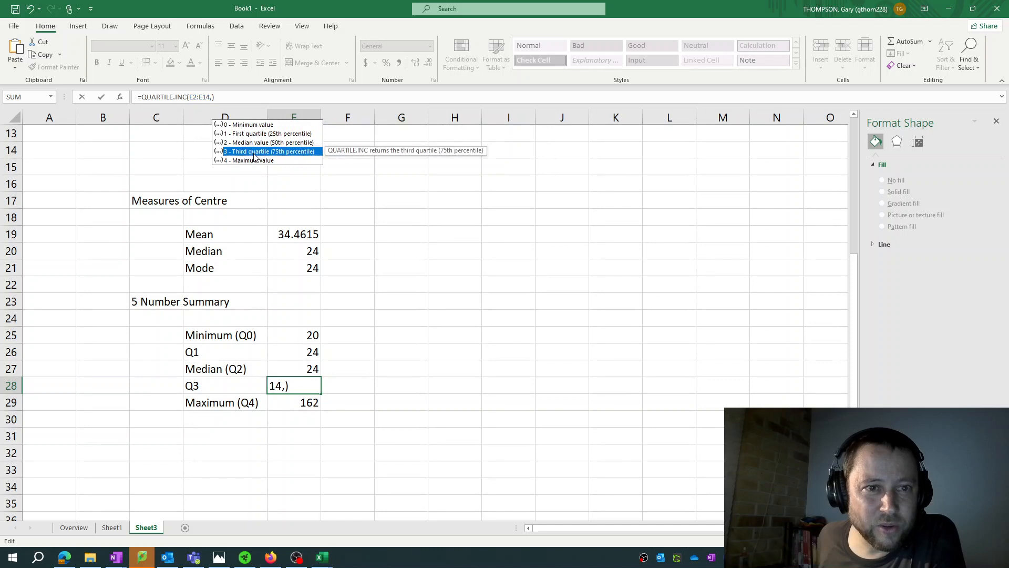
double_click(253, 152)
key("Return")
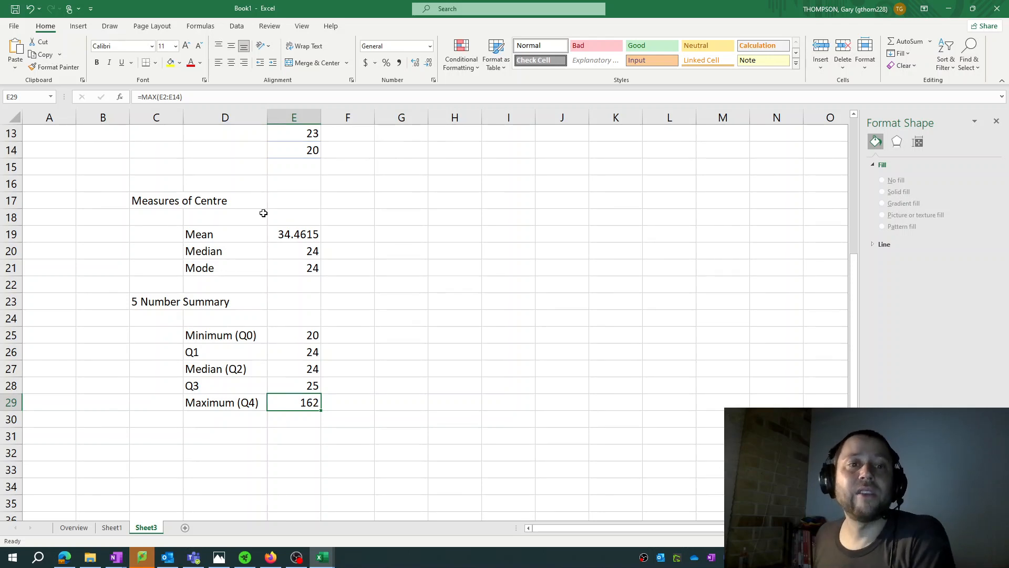
Review the Measures of Centre entries and the 5 Number Summary from minimum to maximum
scroll(262, 204, "up", 3)
scroll(262, 204, "up", 1)
scroll(263, 203, "down", 4)
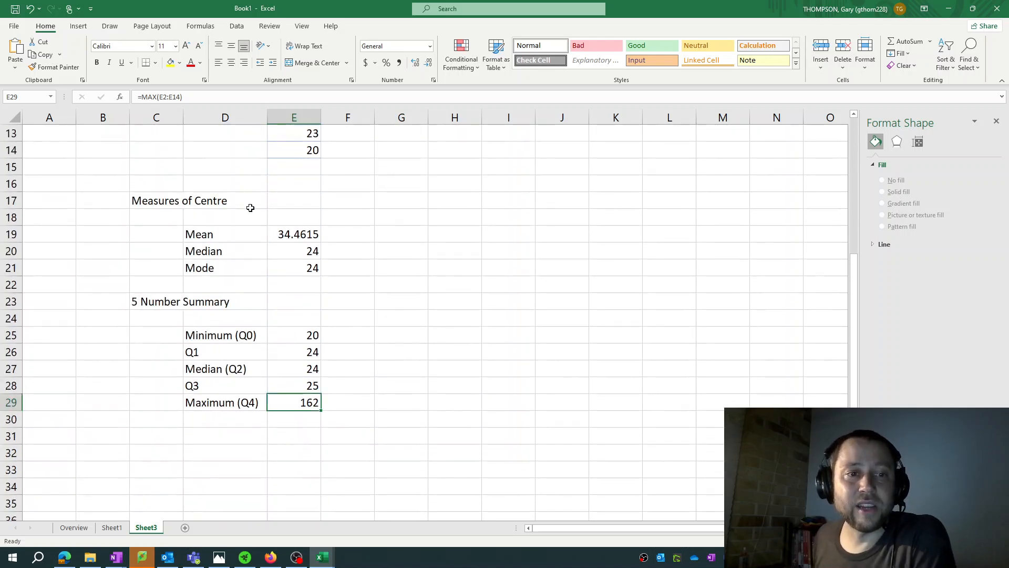
left_click(214, 231)
left_click(209, 252)
left_click(226, 268)
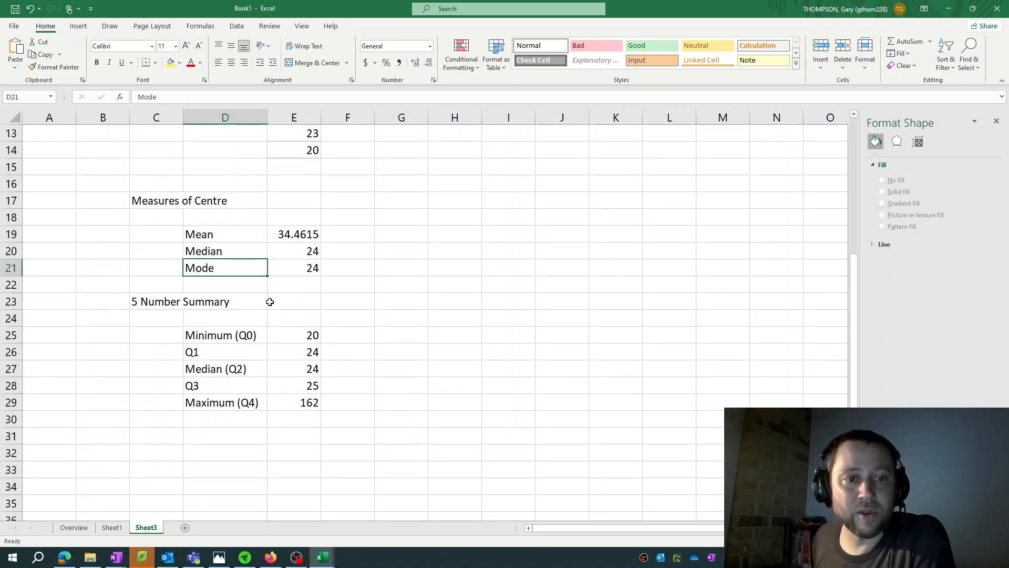
left_click(243, 336)
left_click(241, 400)
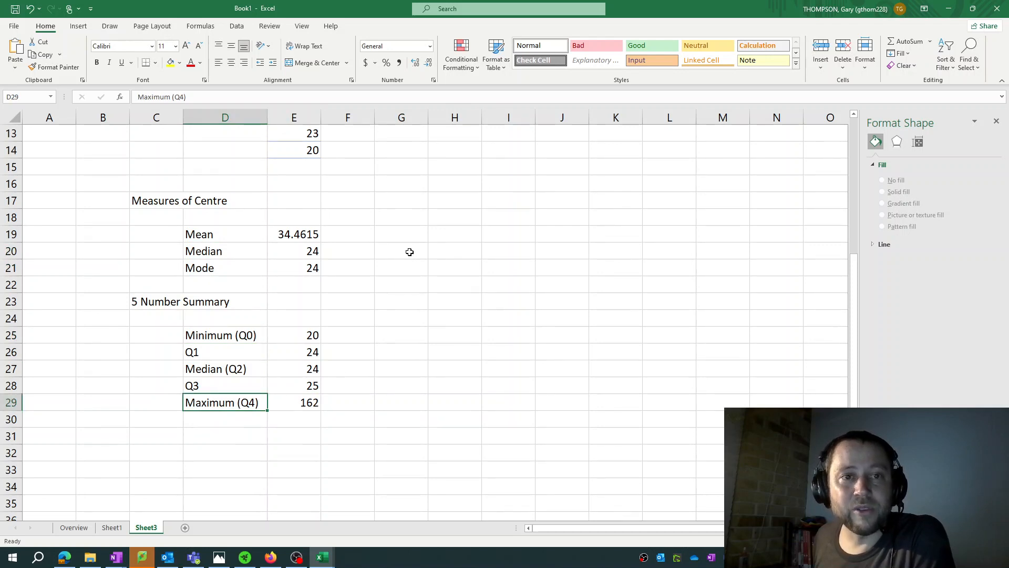
left_click(224, 284)
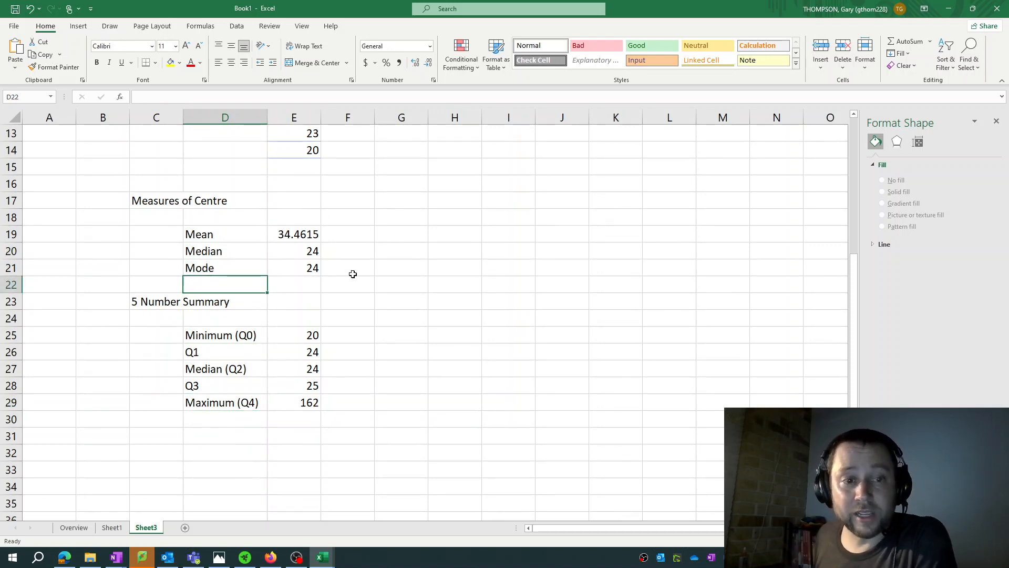
left_click(16, 285)
right_click(17, 286)
left_click(151, 199)
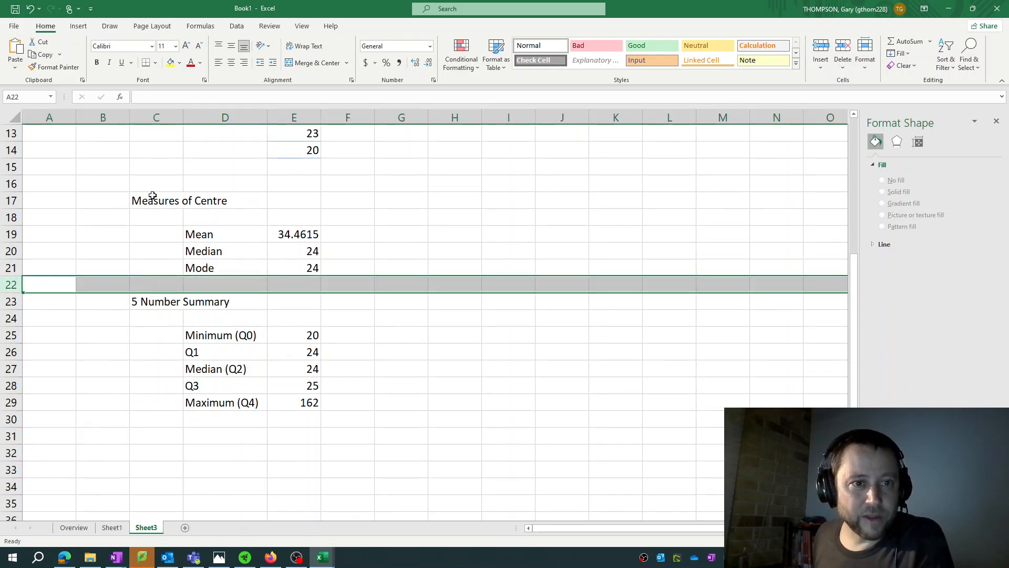
left_click(155, 200)
left_click(11, 286)
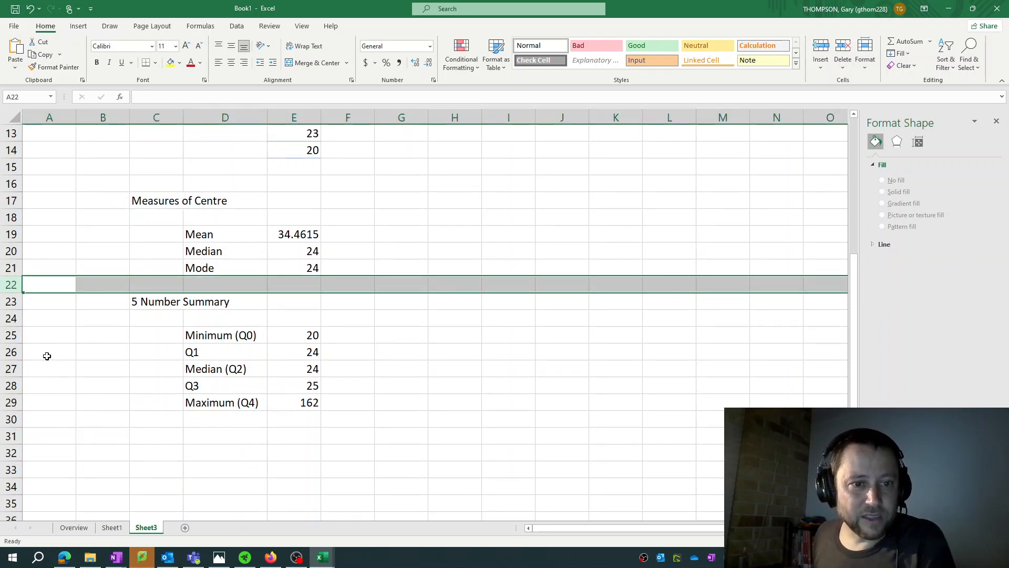
Enter the heading "Measures of Spread" in cell C32 and the label "IQR" in cell D33
left_click(84, 451)
left_click(153, 454)
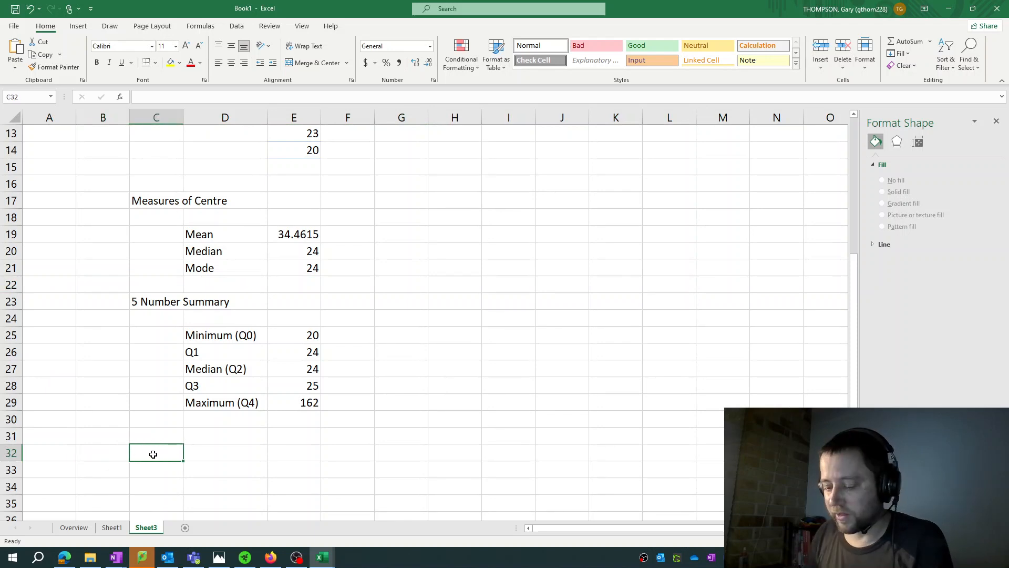
type("Measures of Sp")
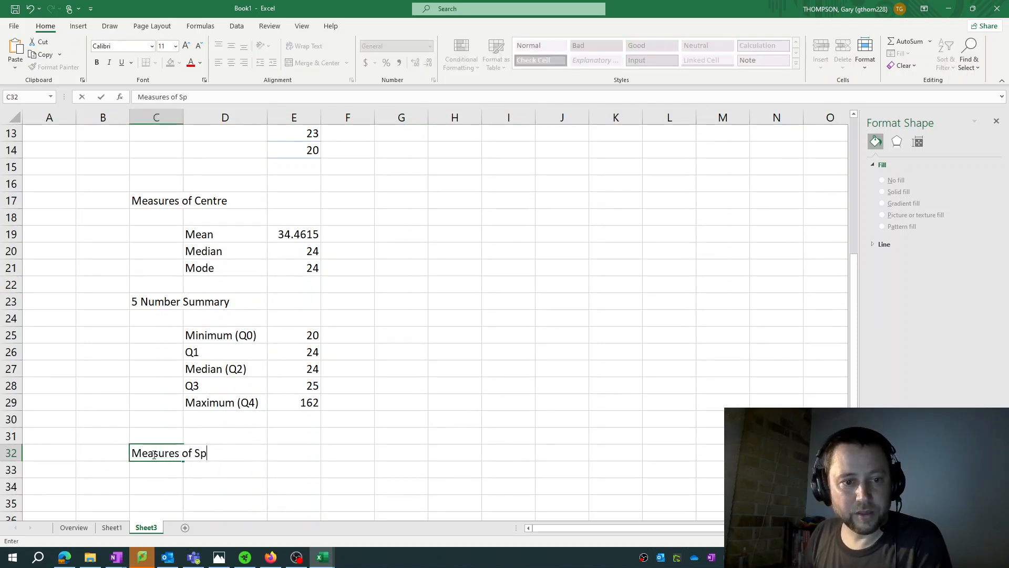
type("read")
key("Return")
key("Right")
type("I")
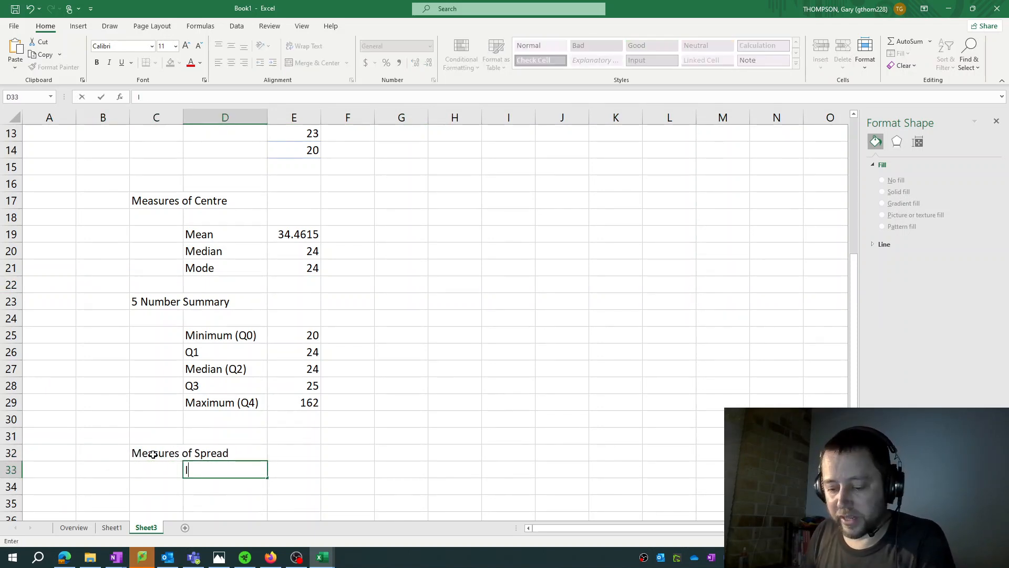
type("QR")
key("Right")
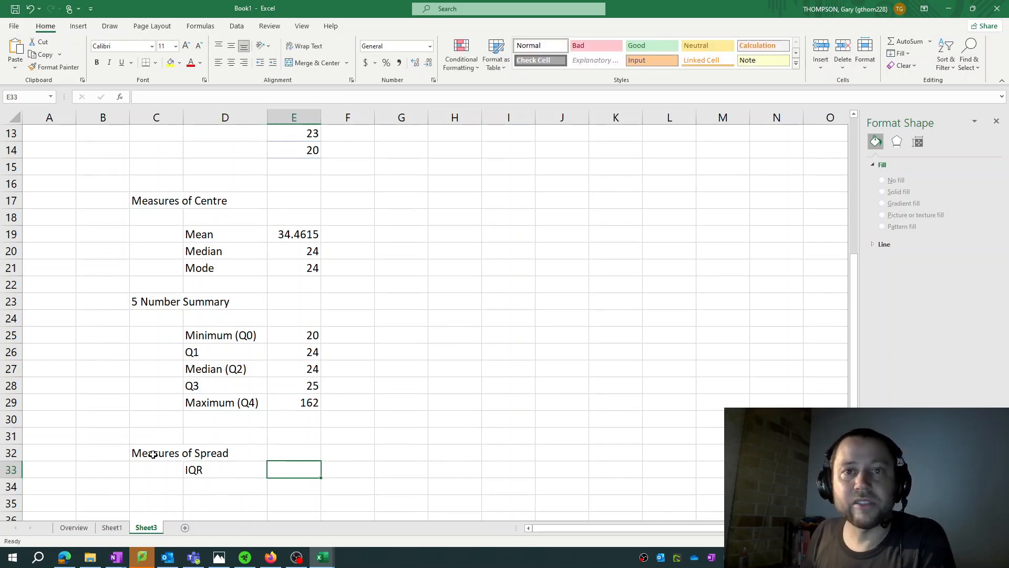
Calculate the interquartile range in cell E33 by subtracting Q1 from Q3 with the formula =E28-E26
type("=")
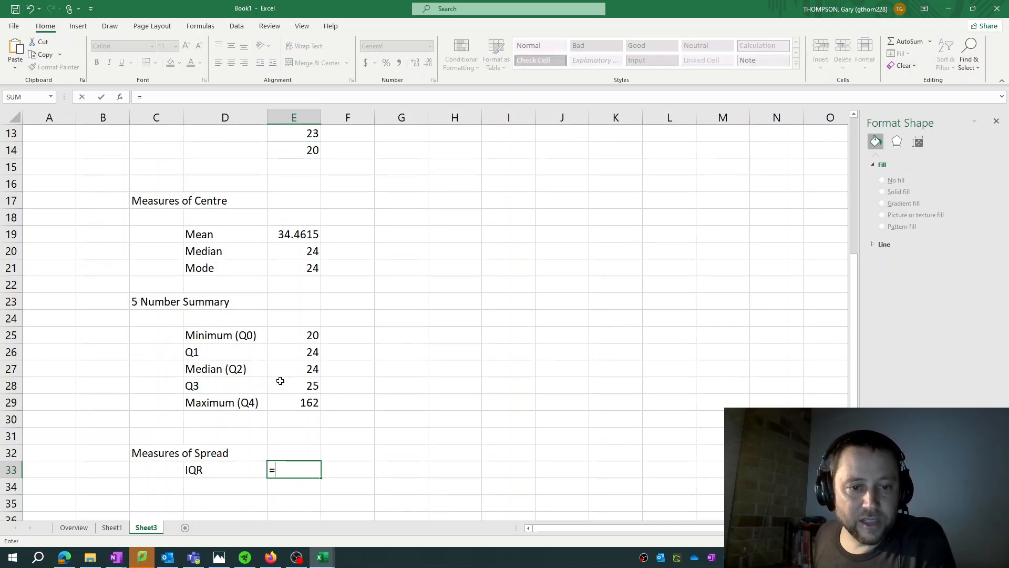
left_click(301, 385)
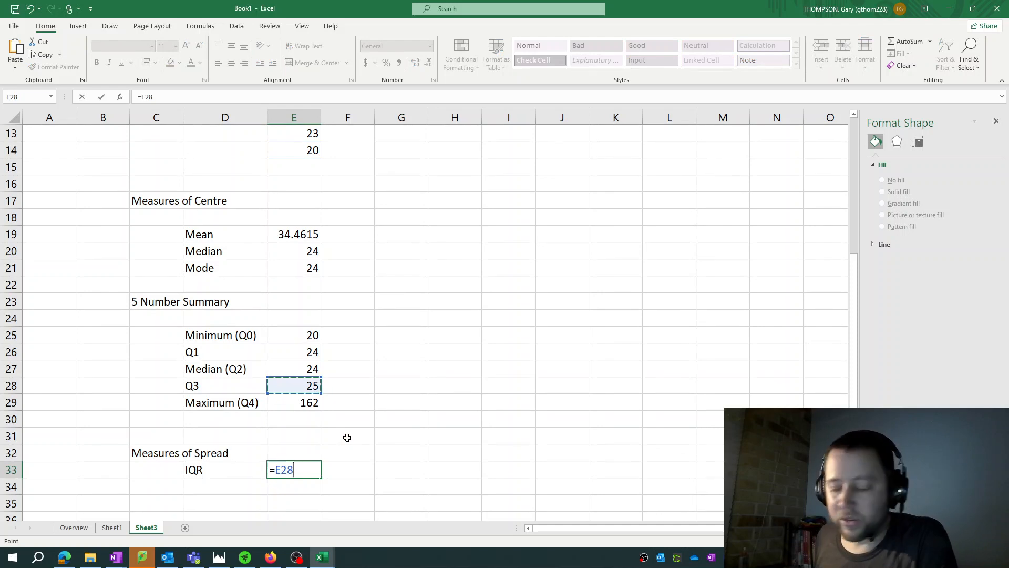
type("-")
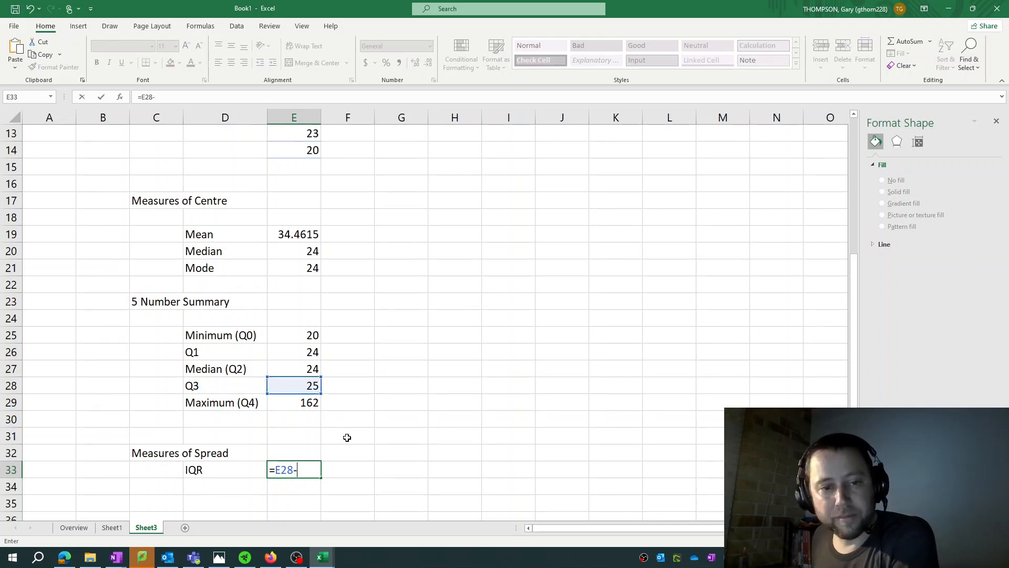
left_click(299, 354)
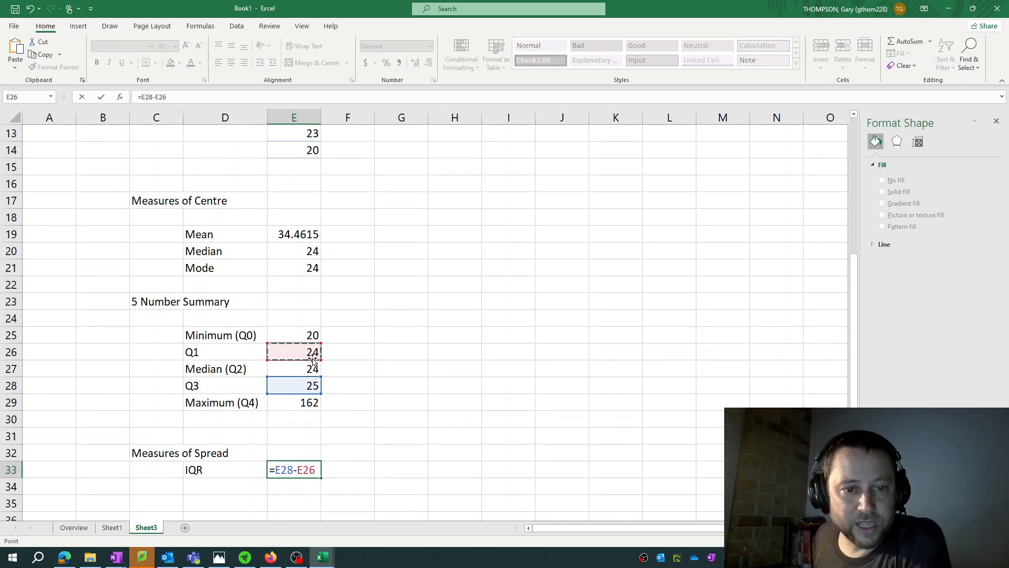
key("Return")
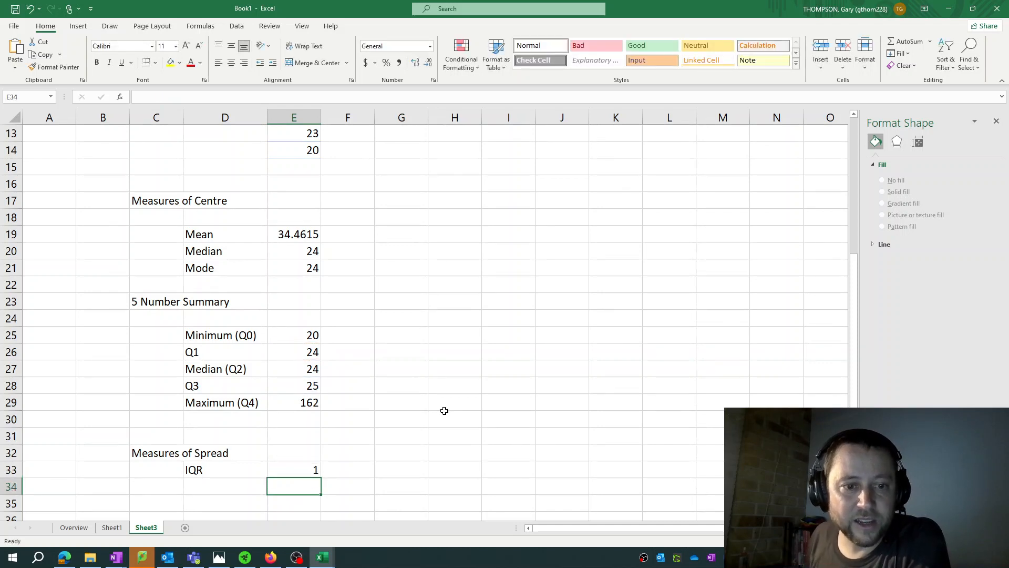
Enter the label "Standard Dev." in cell D34 below the IQR label
key("Left")
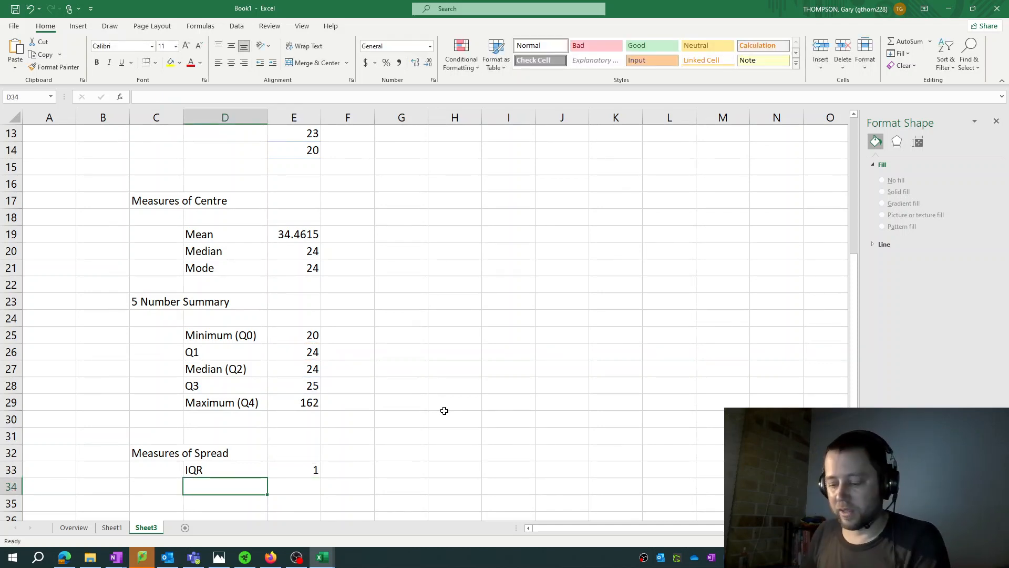
type("Standard De")
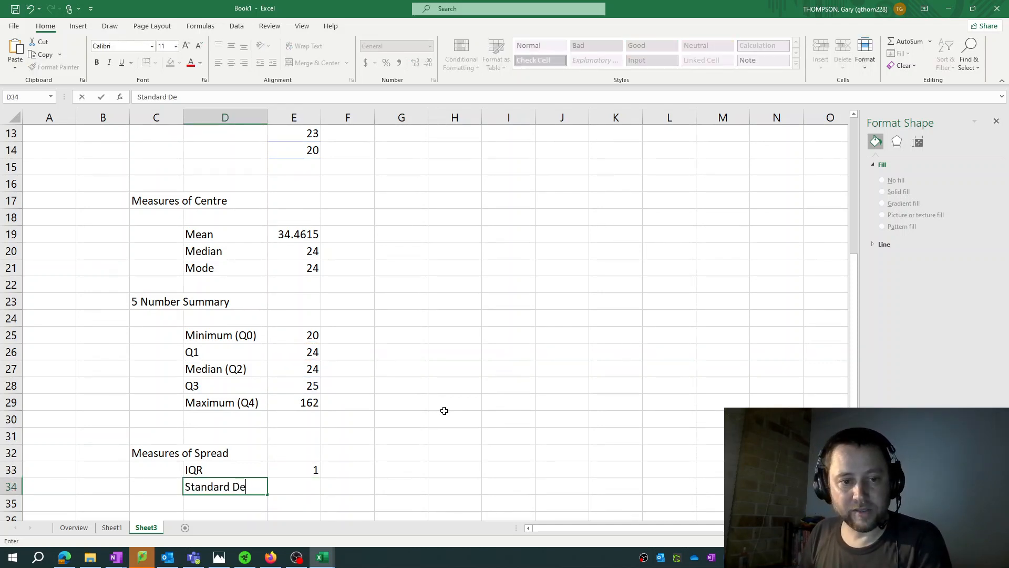
type("v.")
key("Right")
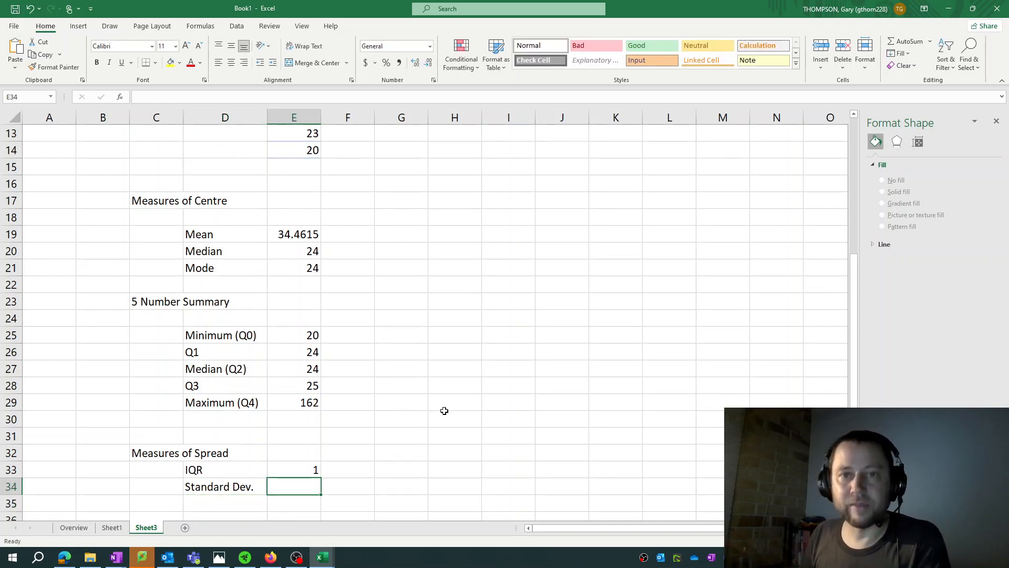
type("=ST")
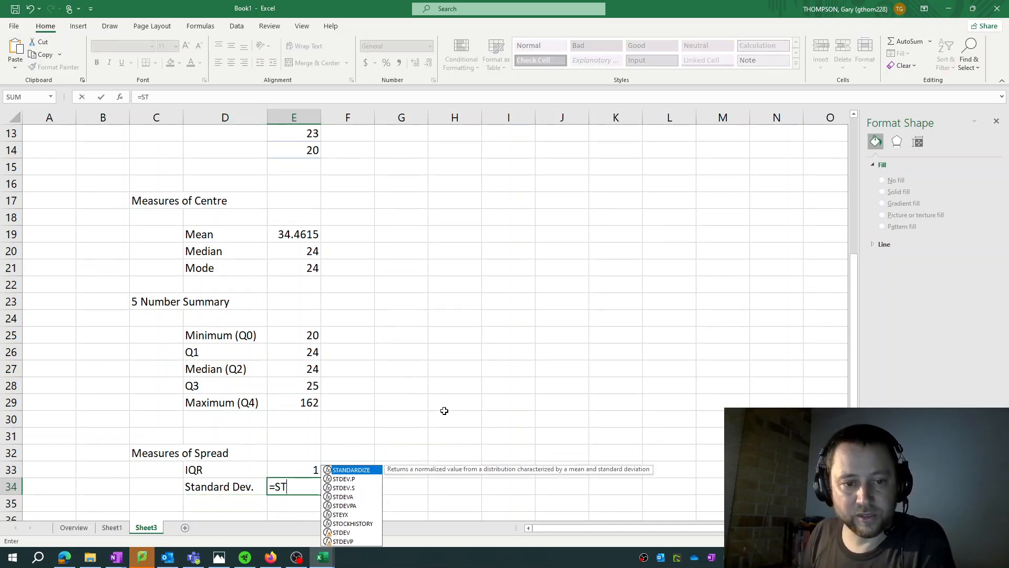
type("DEV")
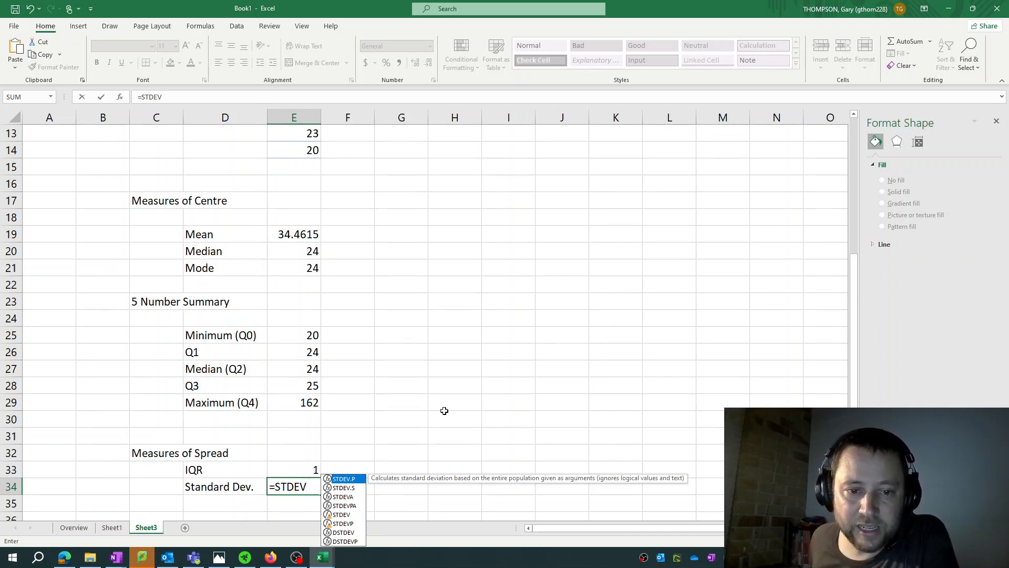
double_click(354, 480)
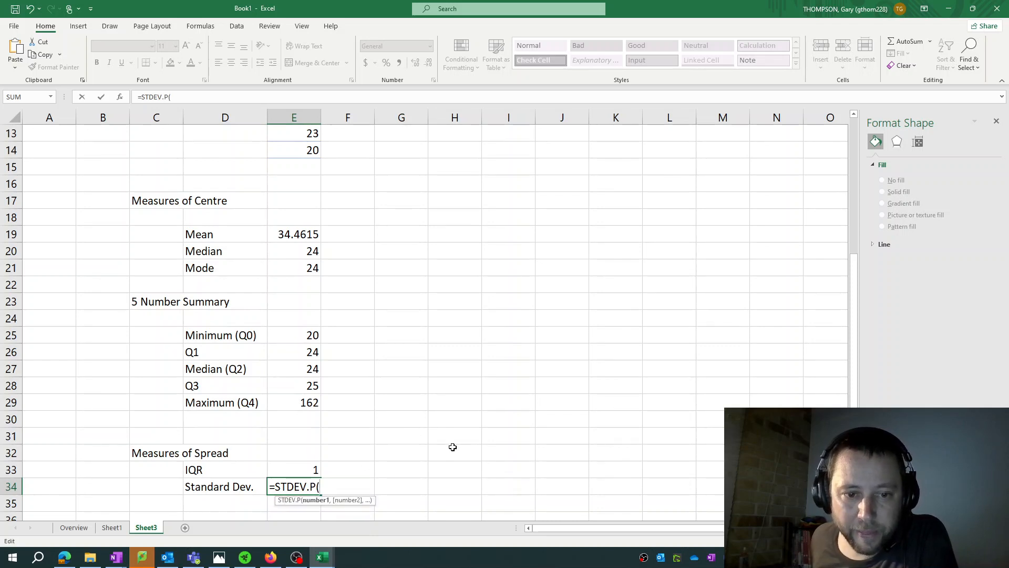
scroll(378, 312, "up", 4)
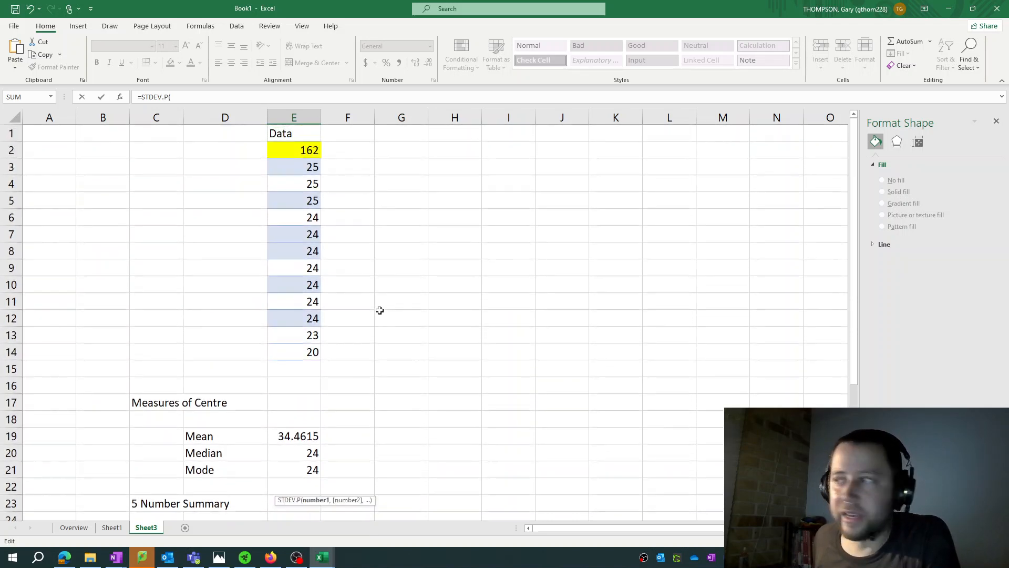
left_click_drag(295, 234, 298, 341)
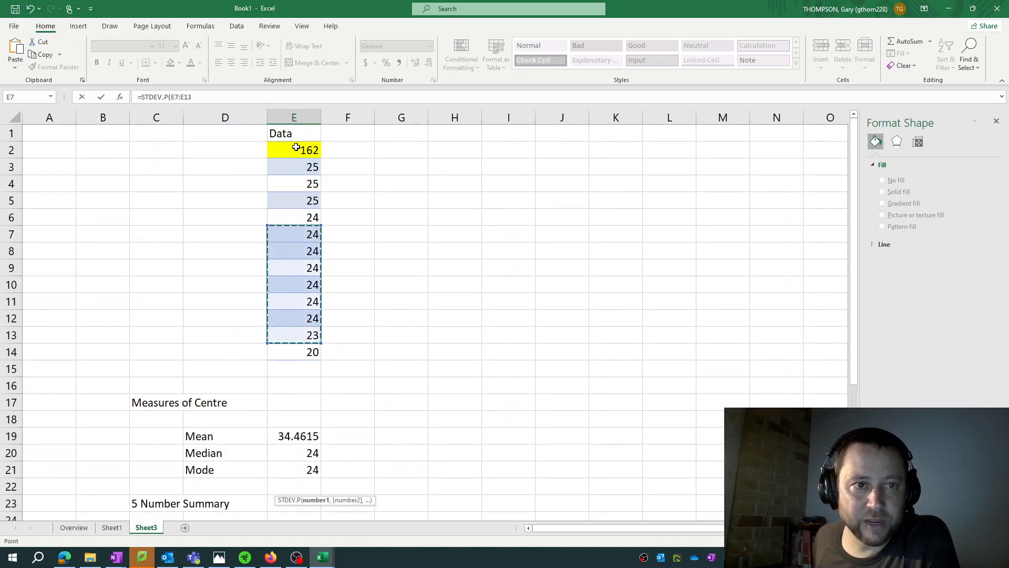
left_click(287, 158)
left_click_drag(287, 158, 295, 290)
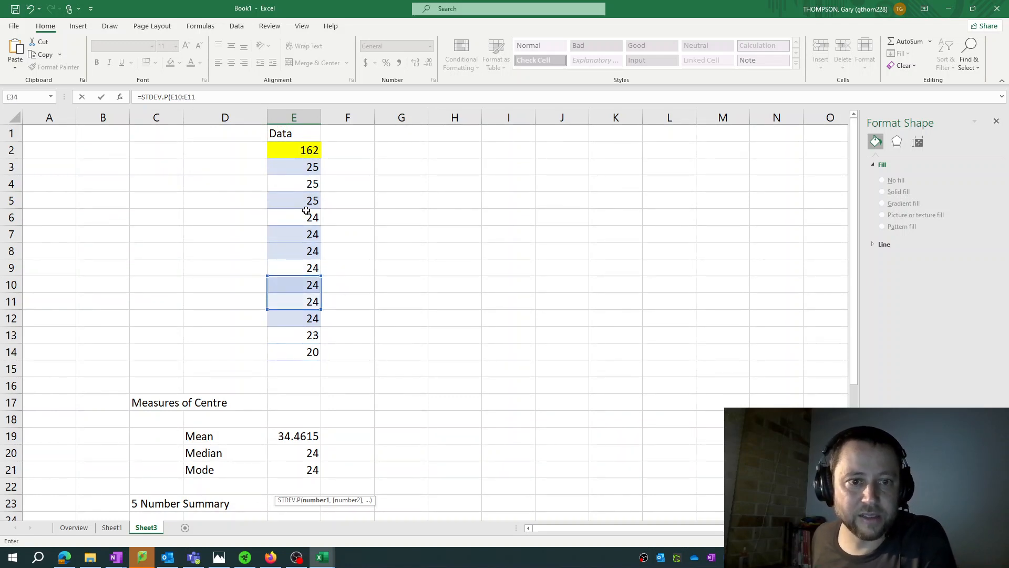
key("ctrl+z")
key("Escape")
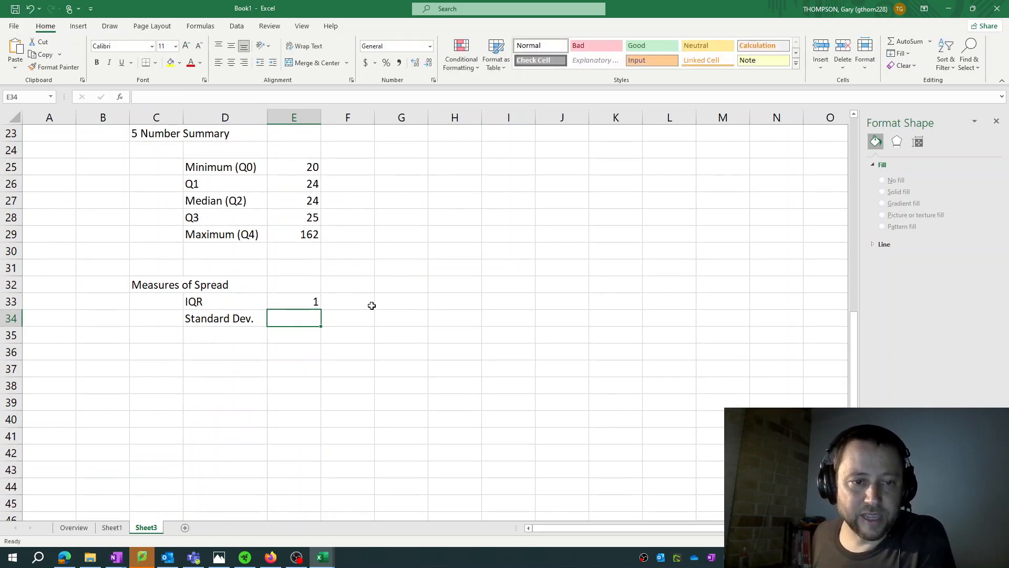
scroll(396, 299, "up", 7)
scroll(394, 297, "down", 8)
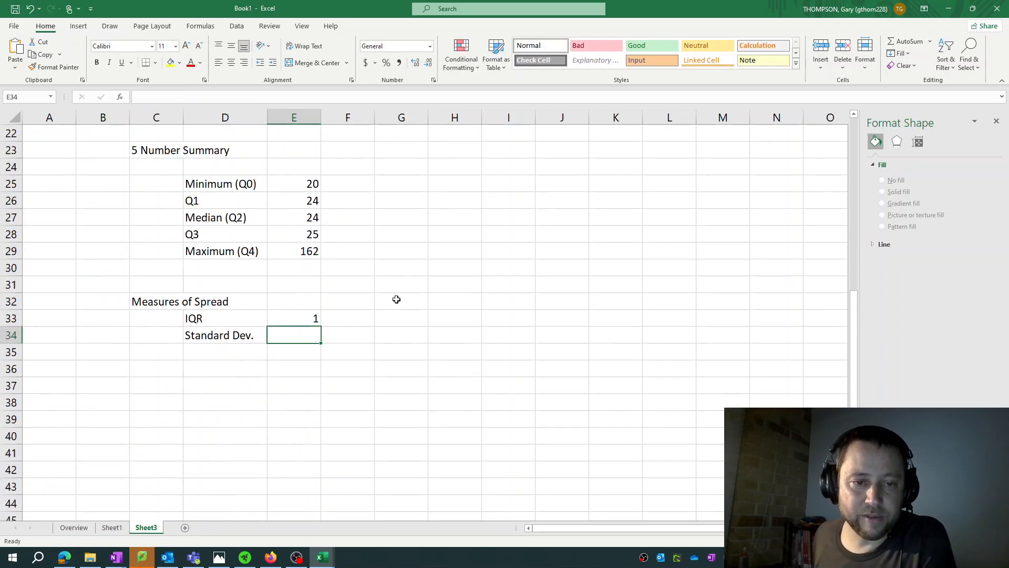
type("=STDEV")
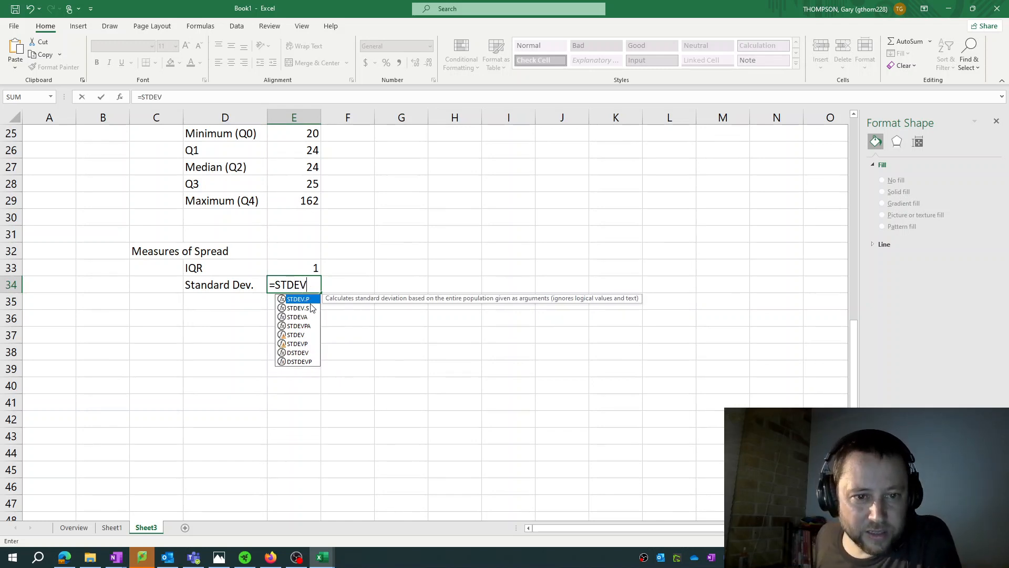
double_click(311, 307)
left_click(310, 303)
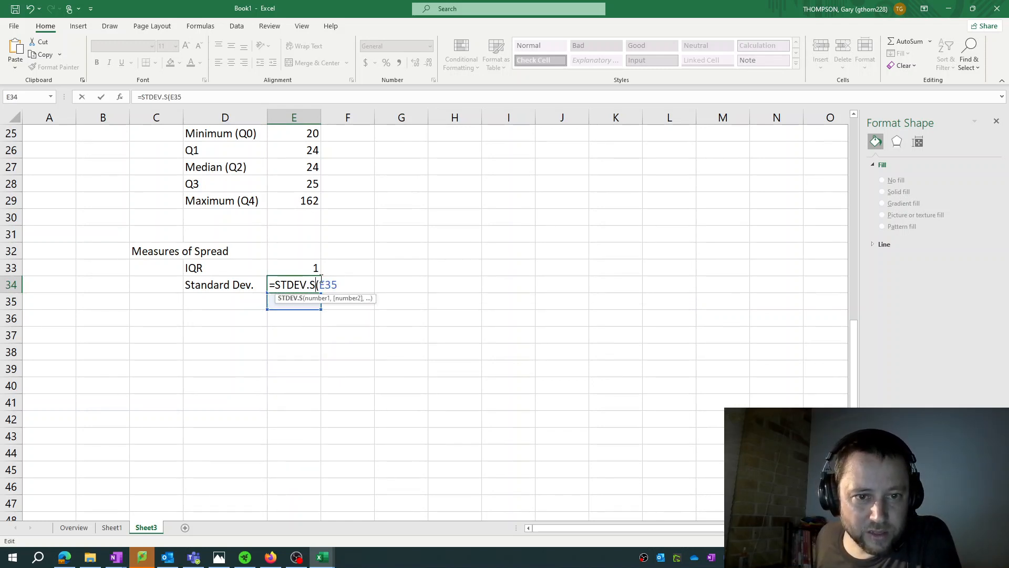
key("Escape")
Calculate the population standard deviation of the data in E2:E14 in cell E34 with the STDEV.P function
type("=STDEV")
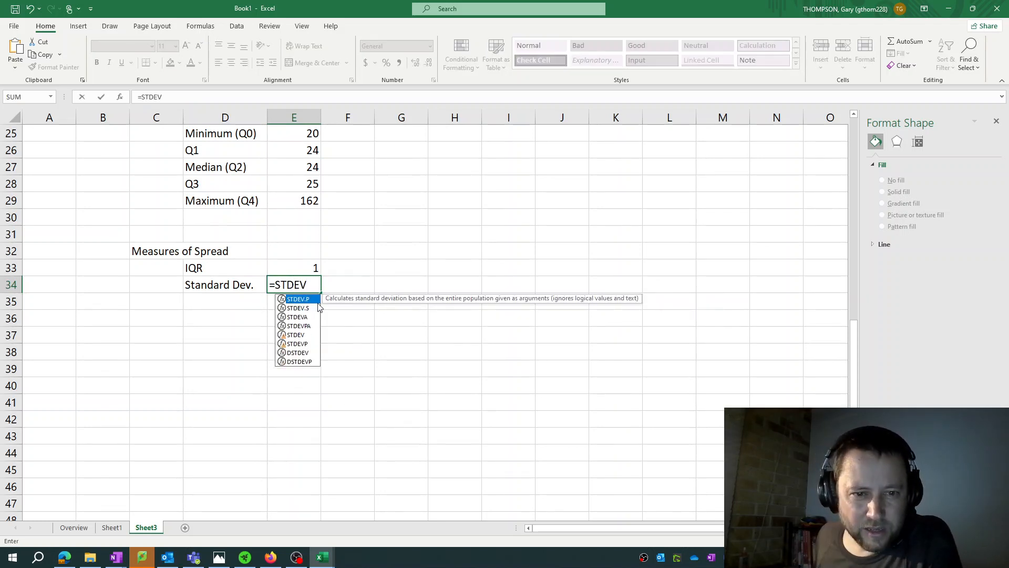
double_click(304, 299)
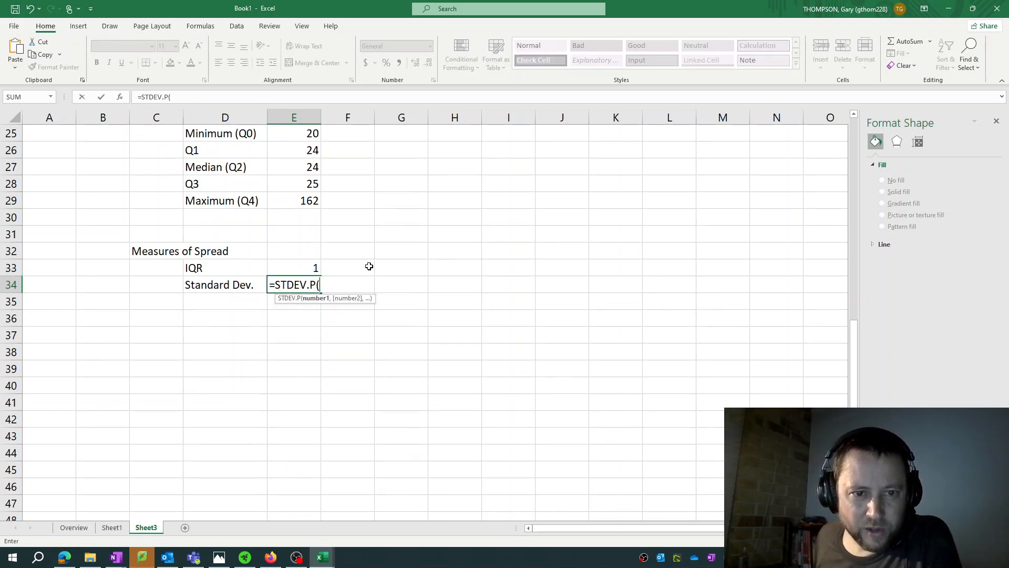
scroll(367, 266, "up", 8)
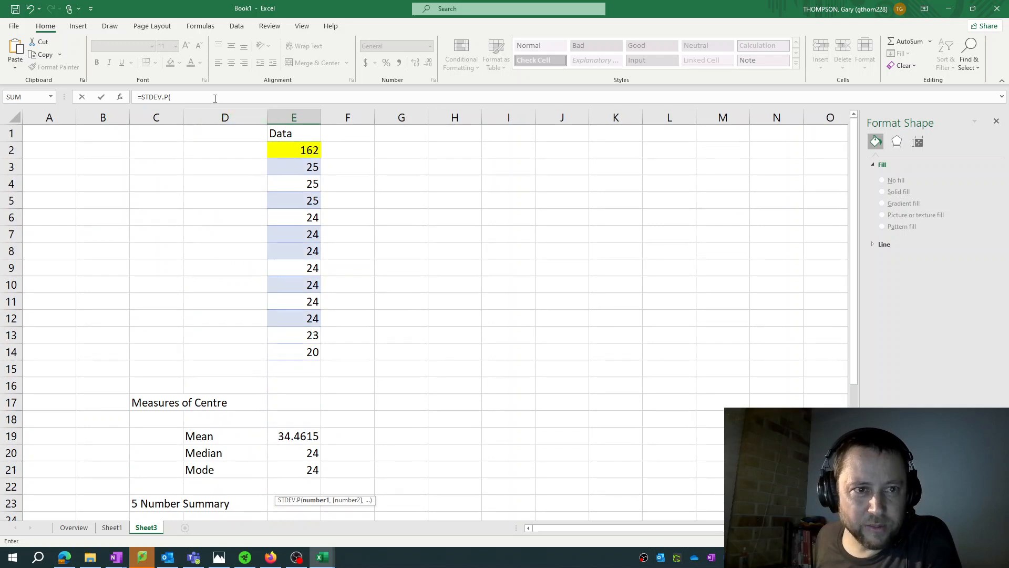
left_click_drag(298, 152, 301, 354)
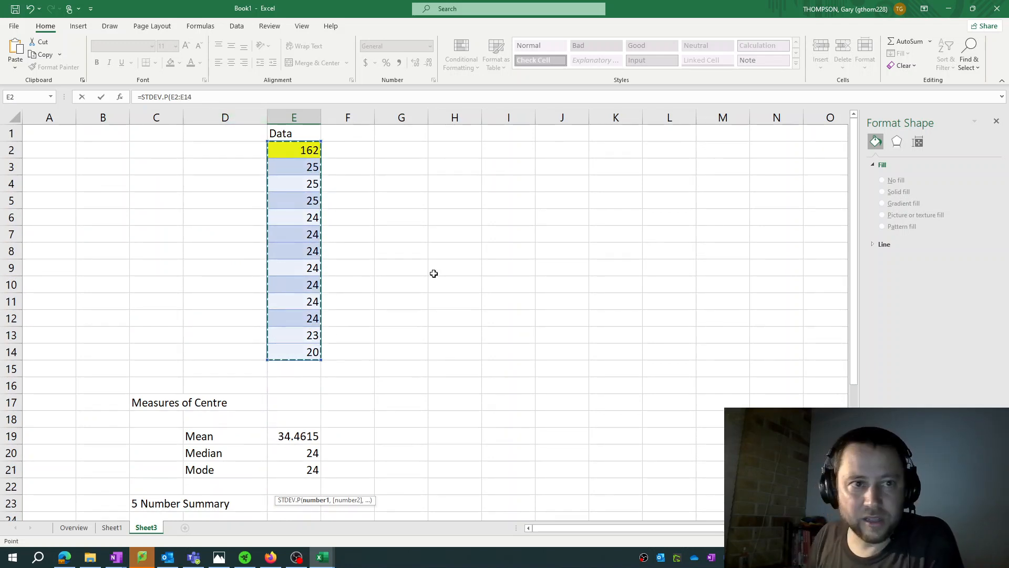
key("Return")
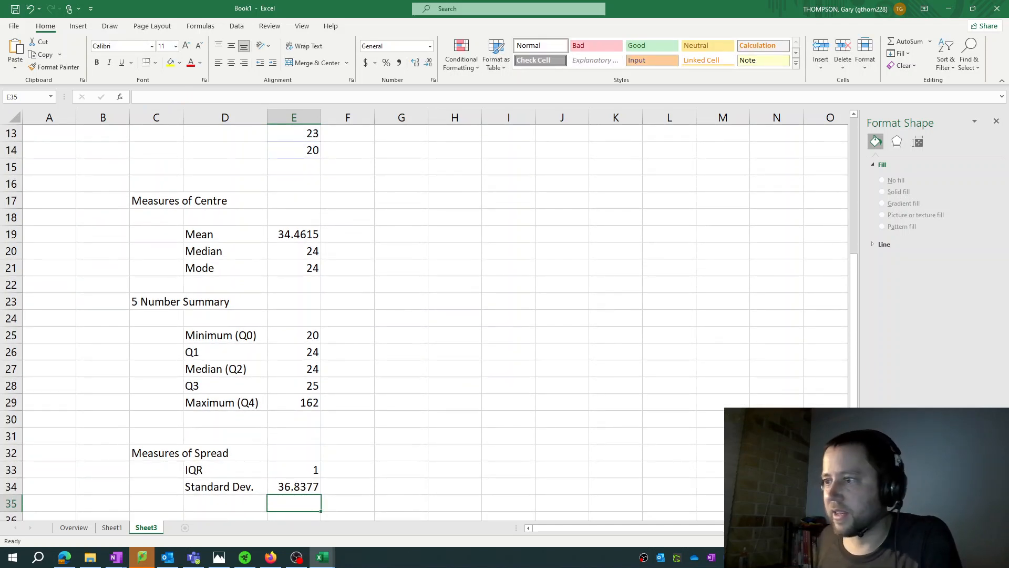
key("alt+Tab")
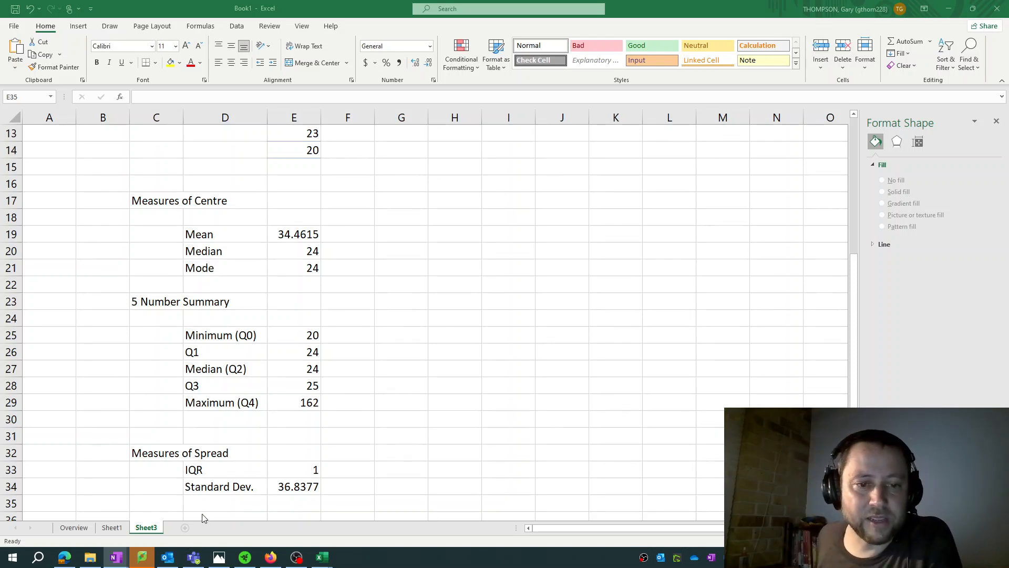
key("alt+Tab")
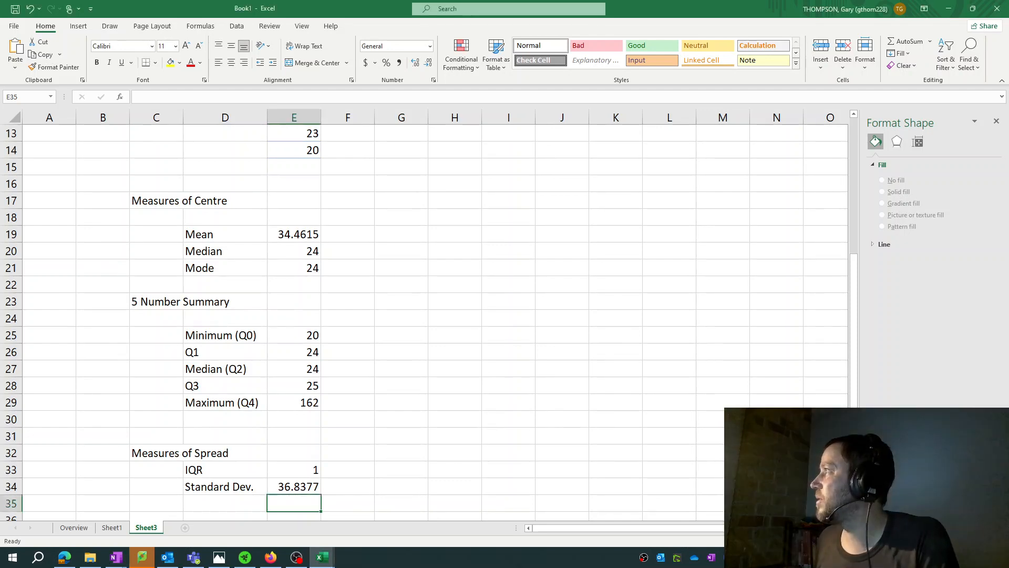